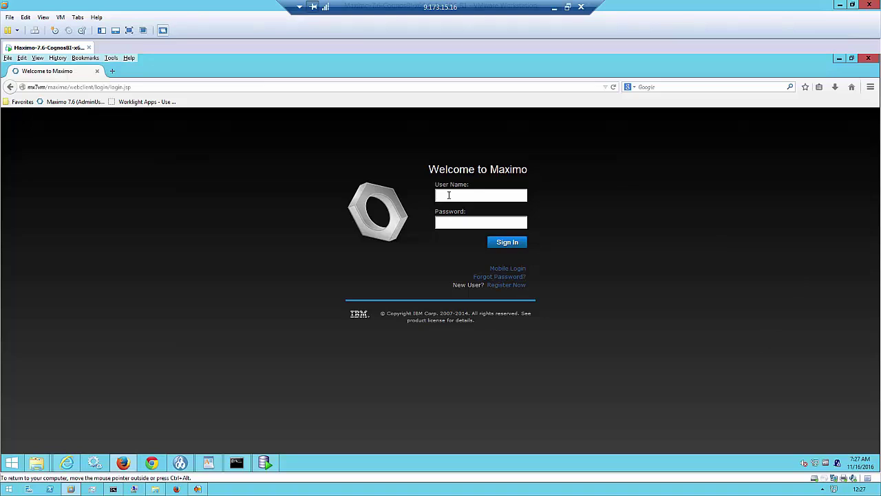
Log in with user name maxadmin and the account password.
type("maxad")
key("BackSpace")
type("dmin")
key("BackSpace")
key("BackSpace")
key("BackSpace")
key("BackSpace")
key("BackSpace")
type("admin")
key("Tab")
key("Return")
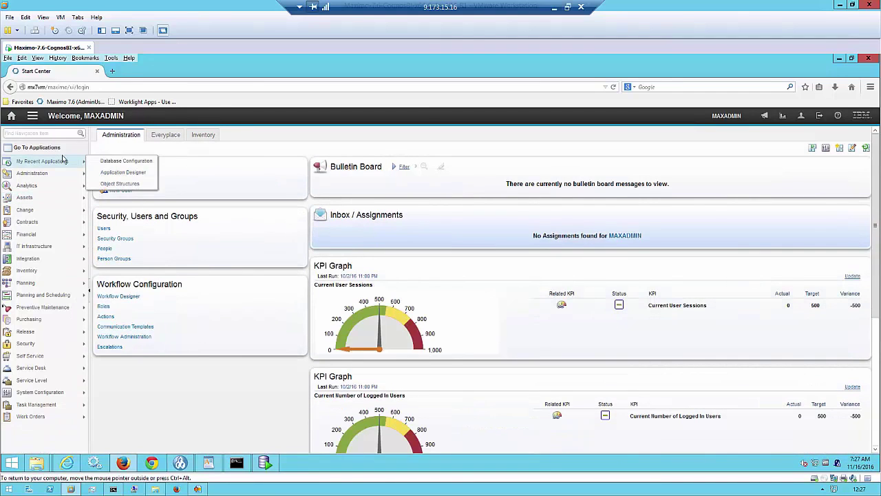
Open Organizations from the Administration menu in the side navigation.
mouse_move(57, 179)
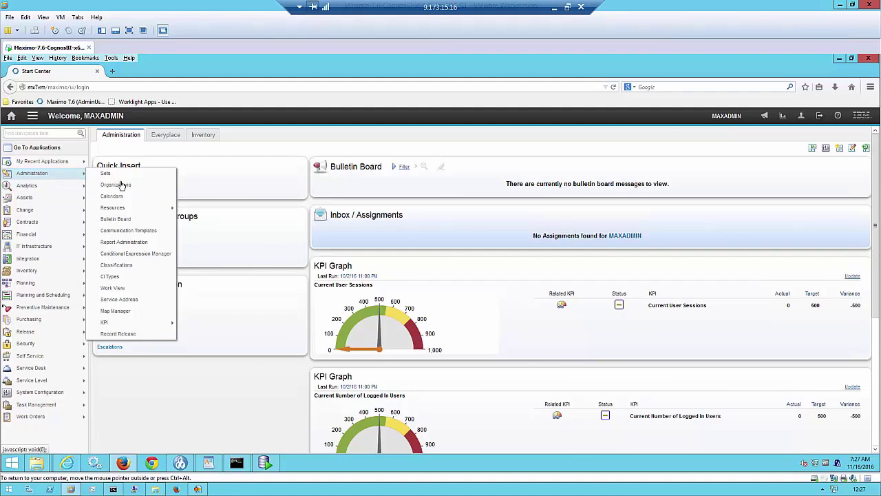
left_click(119, 186)
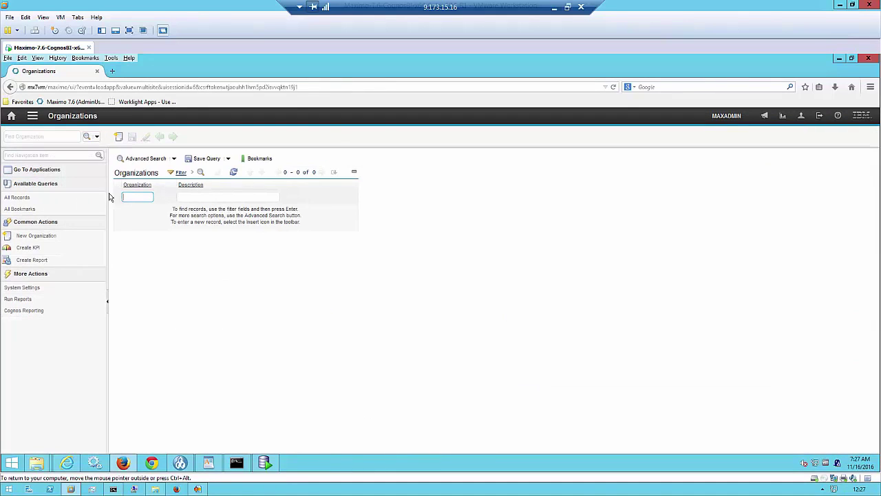
Run an empty search to list EAGLENA, EAGLESA and EAGLEUK, then open EAGLENA.
key("Return")
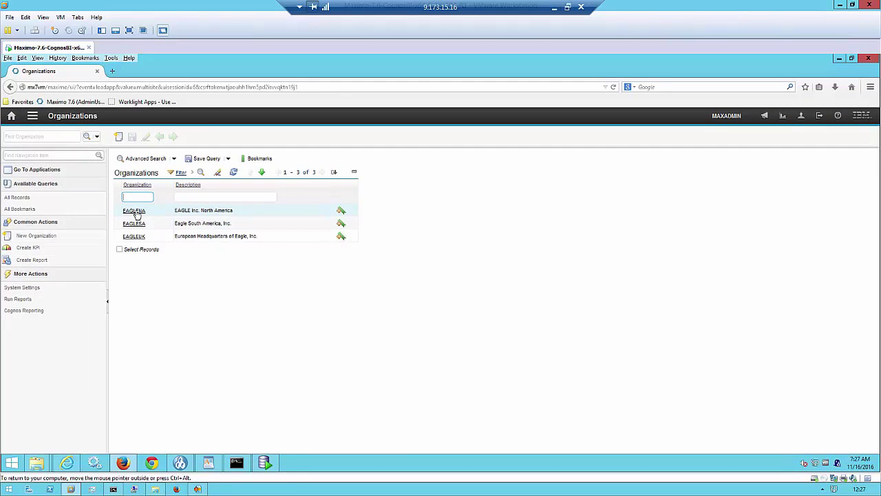
left_click(137, 212)
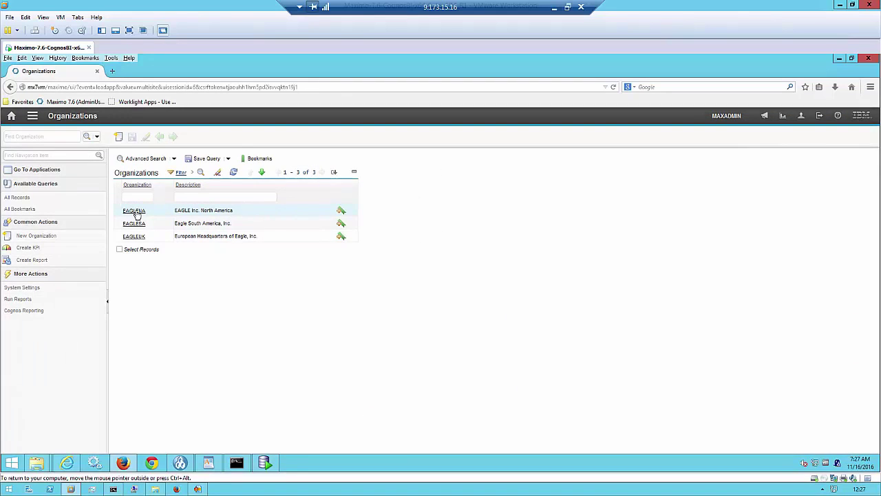
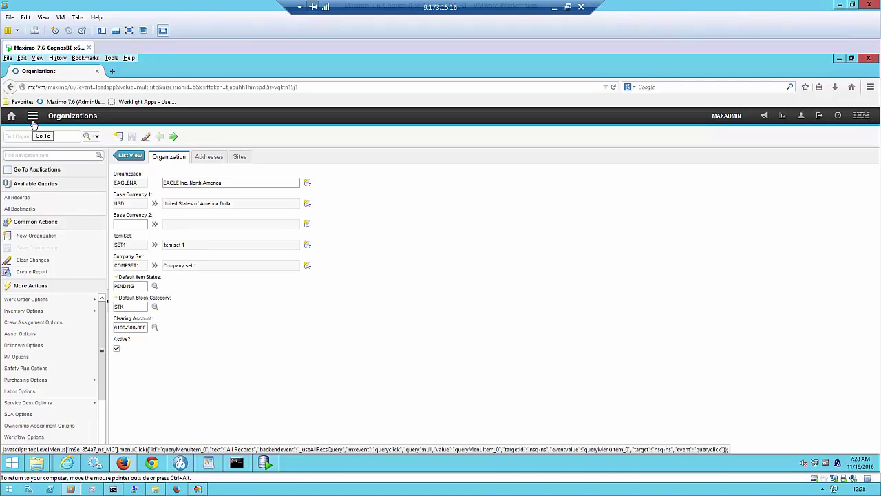
Switch to the Application Designer application via System Configuration > Platform Configuration.
left_click(32, 117)
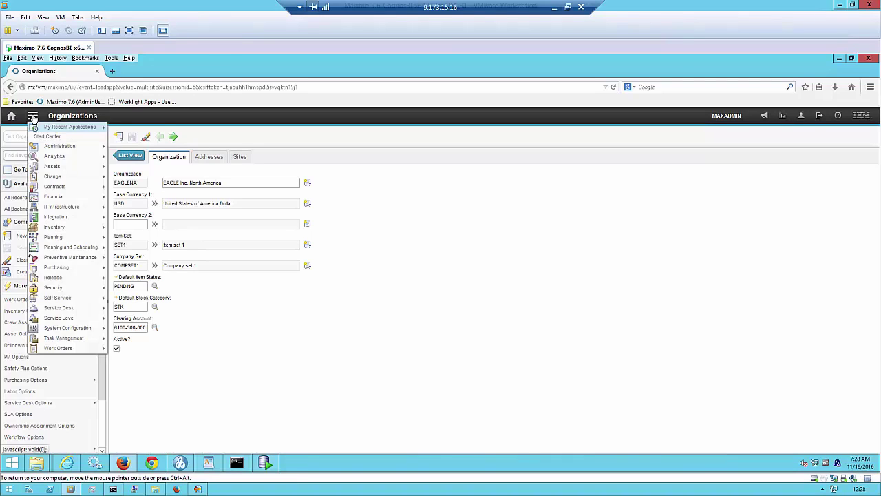
mouse_move(68, 330)
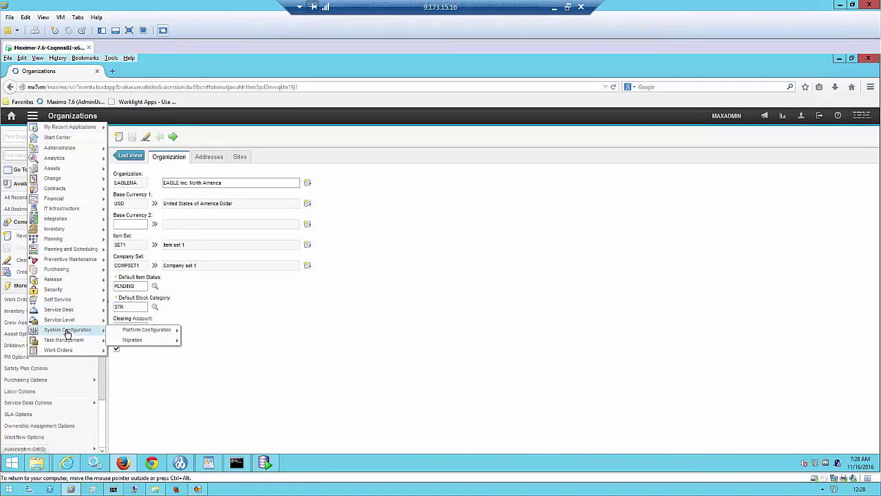
mouse_move(140, 332)
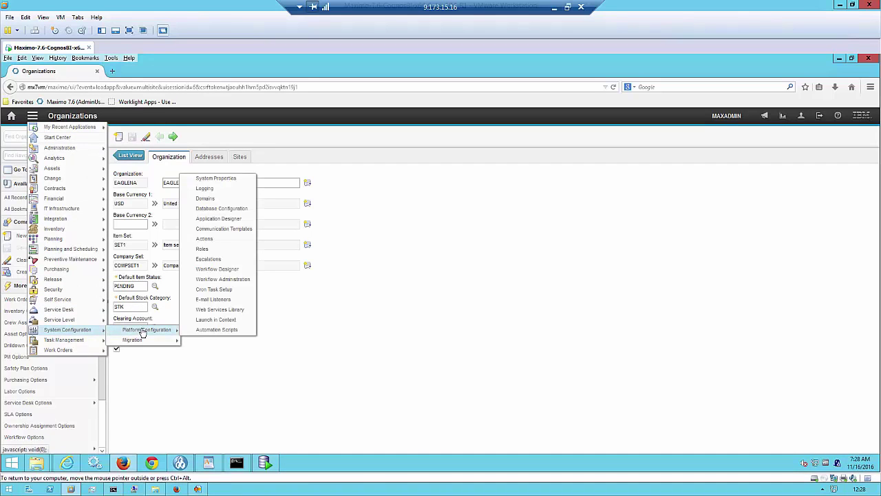
left_click(218, 220)
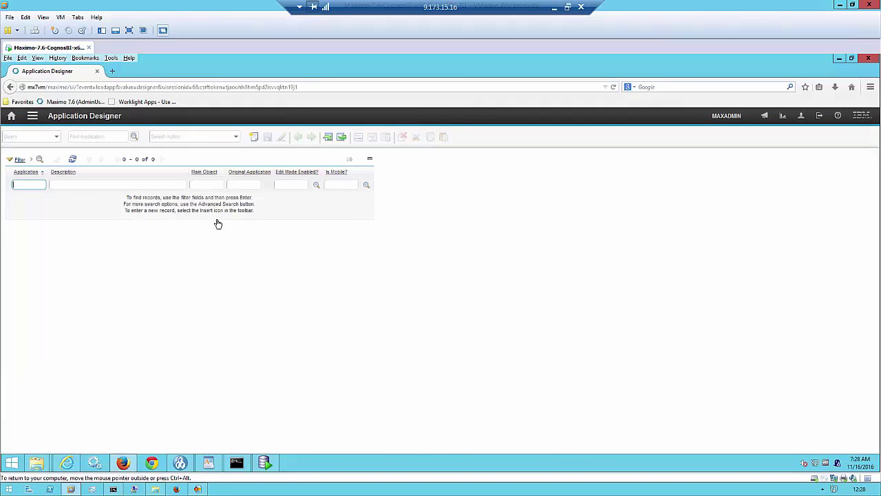
Filter applications by description 'organi' and open the MULTISITE layout.
left_click(71, 183)
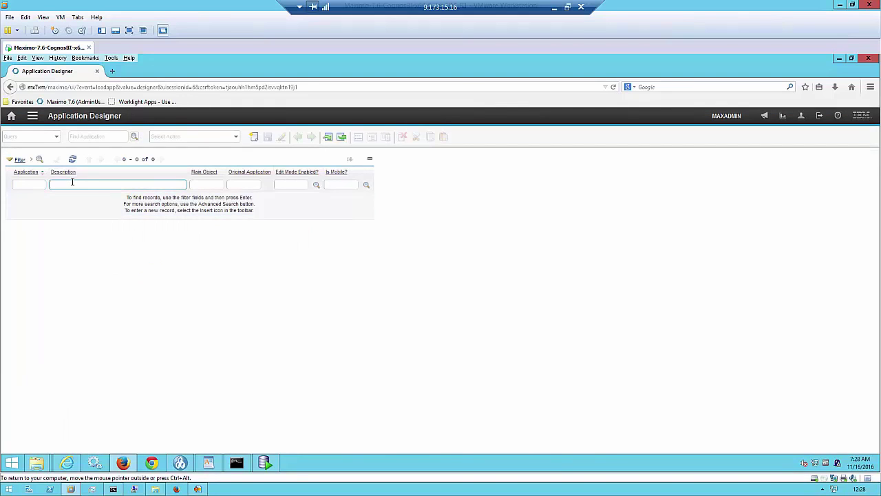
type("organi")
key("Return")
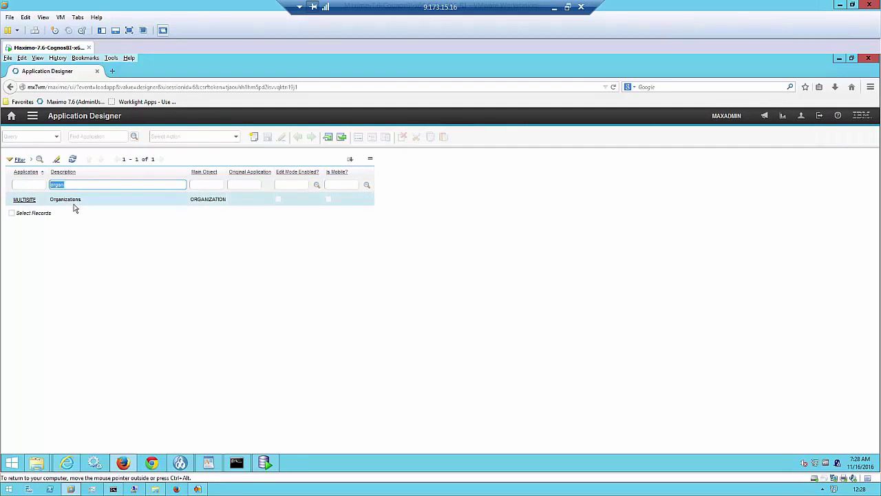
left_click(27, 201)
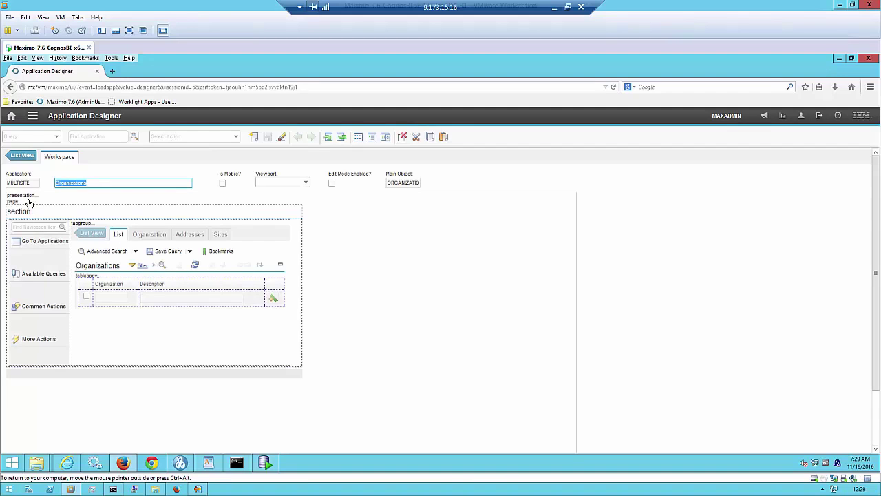
Show the Organization tab layout and open the Controls palette listing Section, Textbox and Table.
left_click(27, 200)
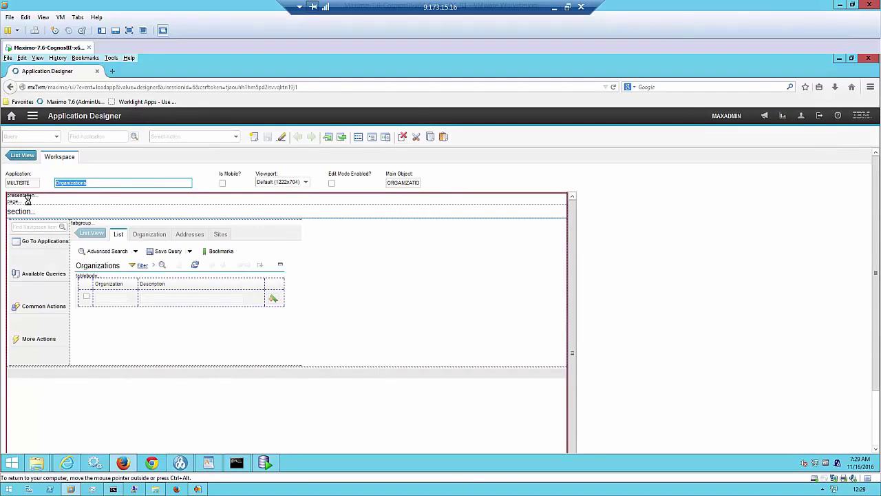
left_click(149, 235)
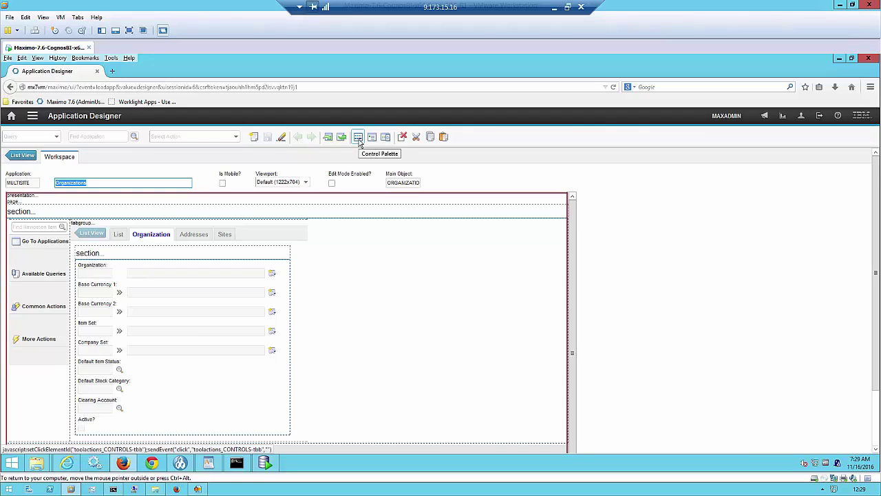
left_click(359, 139)
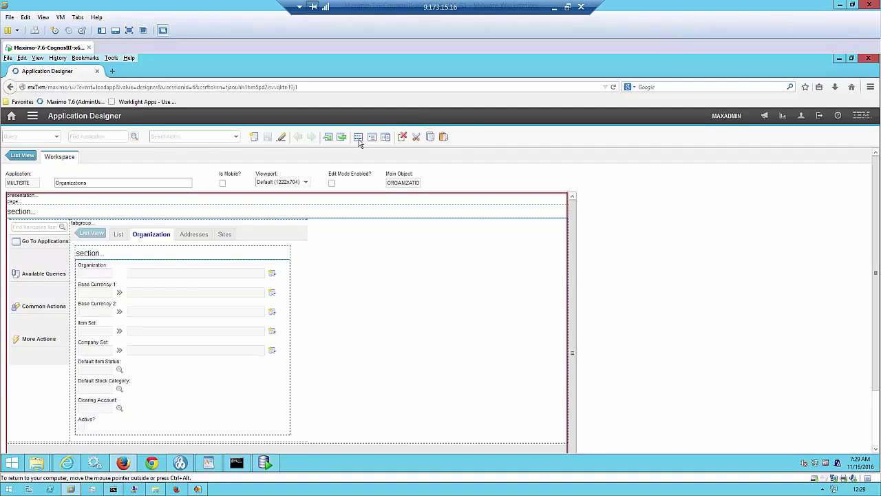
left_click(358, 137)
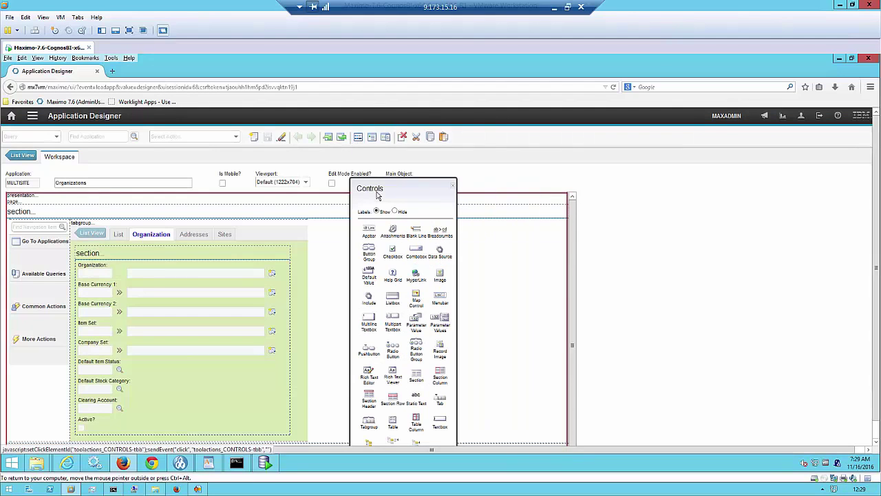
Drop an Attachments control below Clearing Account in the Organization section and save MULTISITE.
left_click_drag(427, 191, 542, 148)
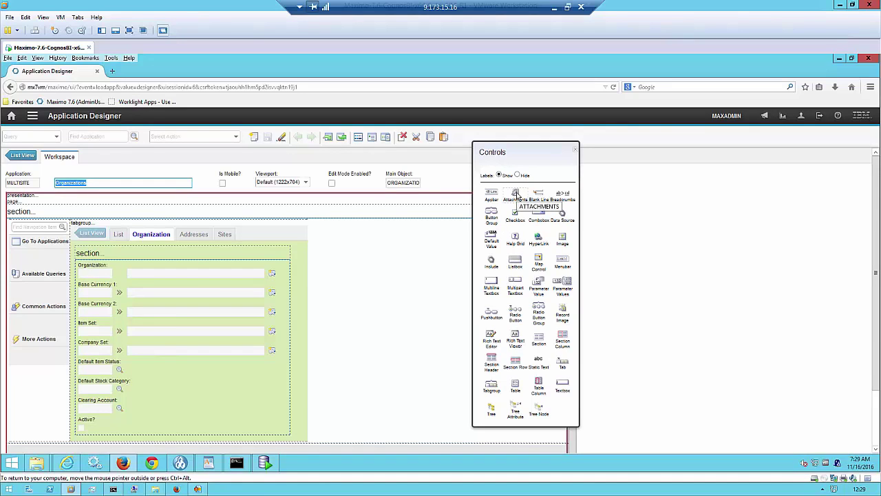
left_click_drag(517, 195, 104, 431)
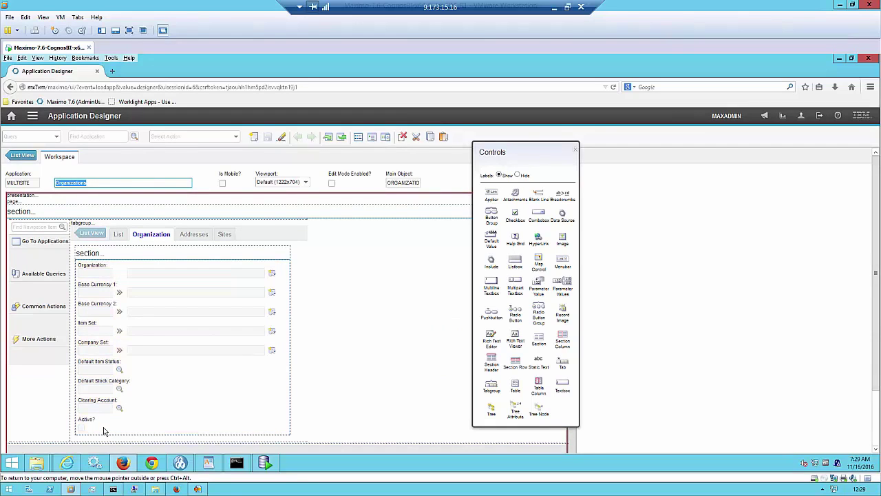
left_click(576, 150)
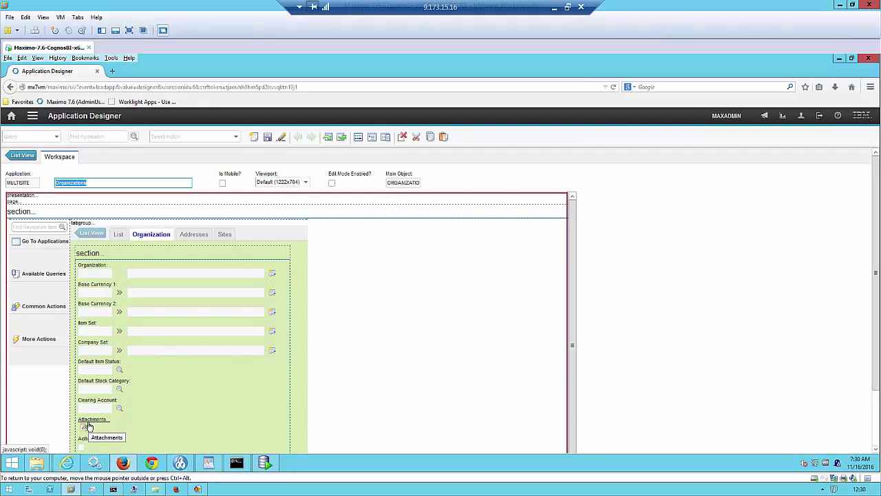
left_click(269, 138)
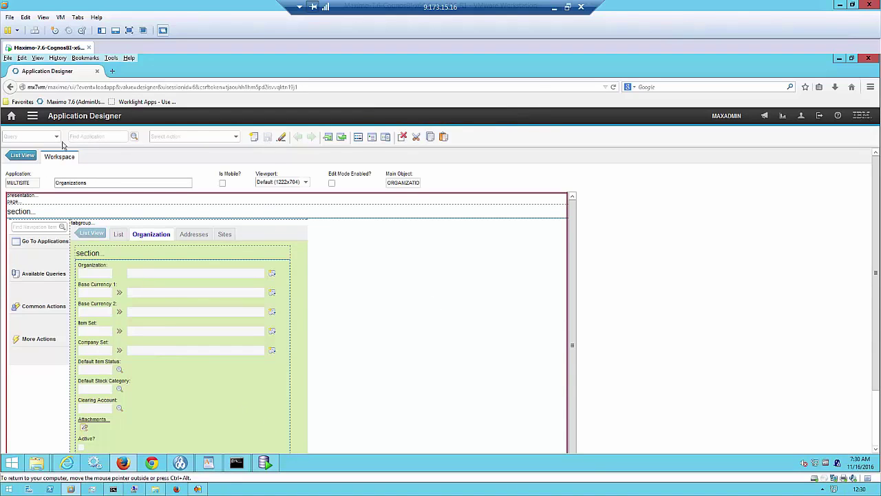
In Administration > Organizations, list all organizations and open EAGLENA to view its Attachments field.
left_click(33, 119)
mouse_move(60, 151)
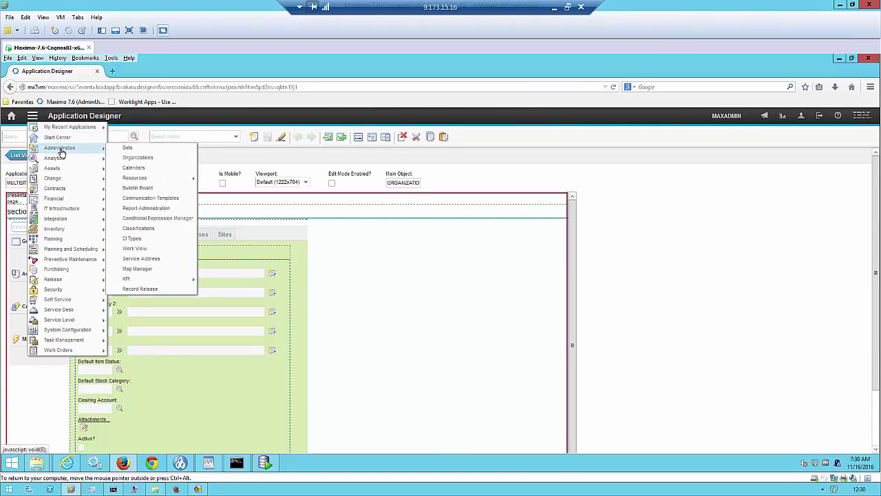
left_click(141, 159)
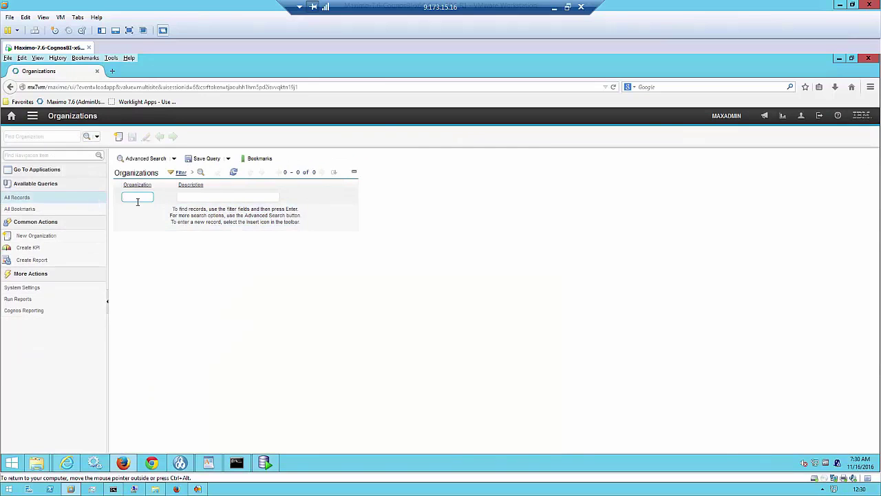
left_click(136, 197)
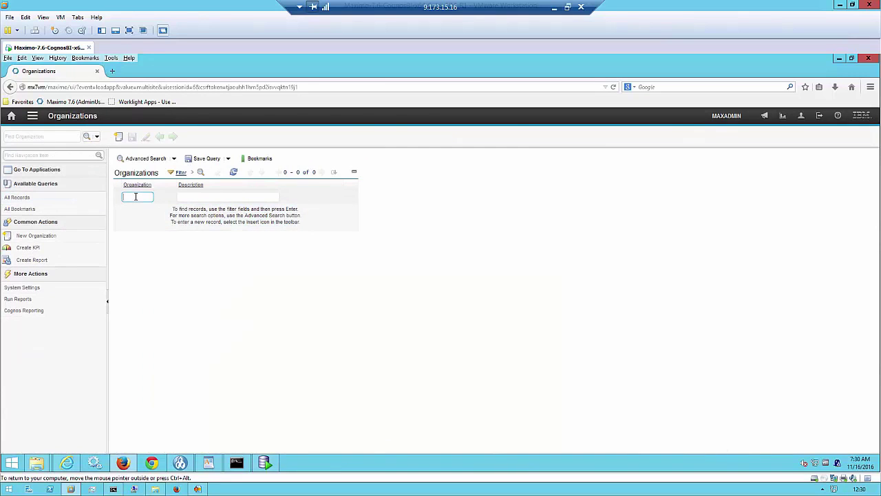
key("Return")
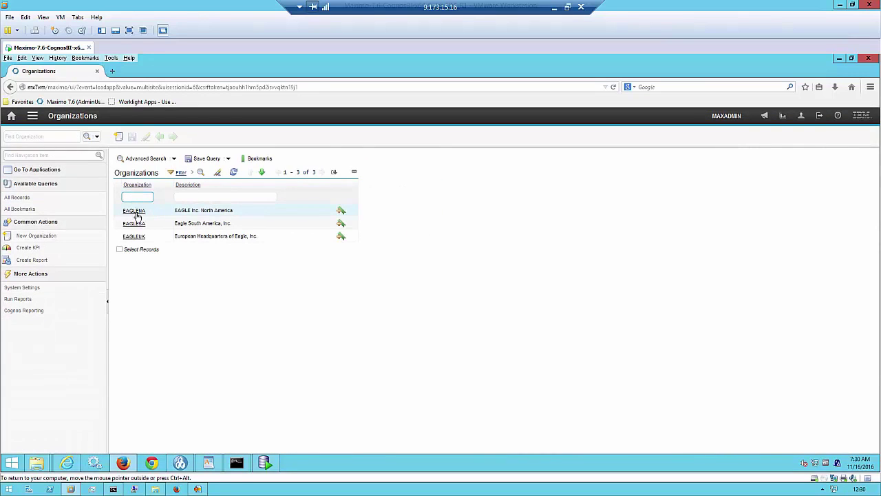
left_click(134, 211)
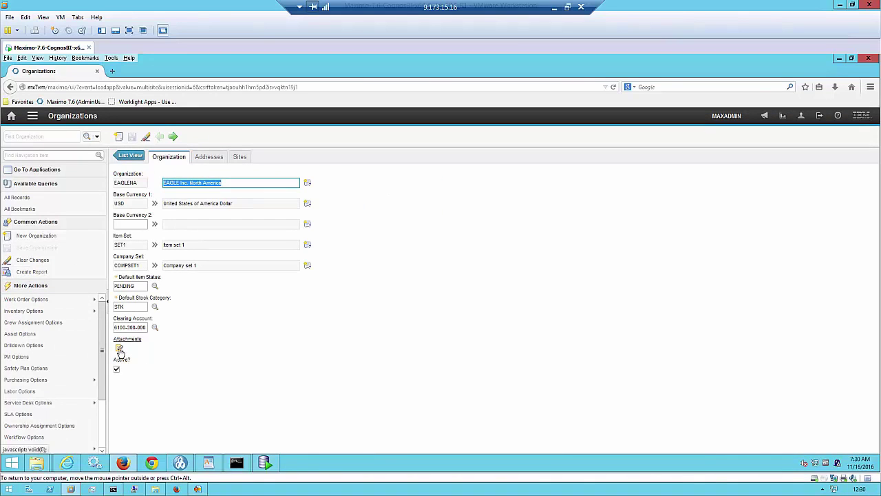
left_click(119, 350)
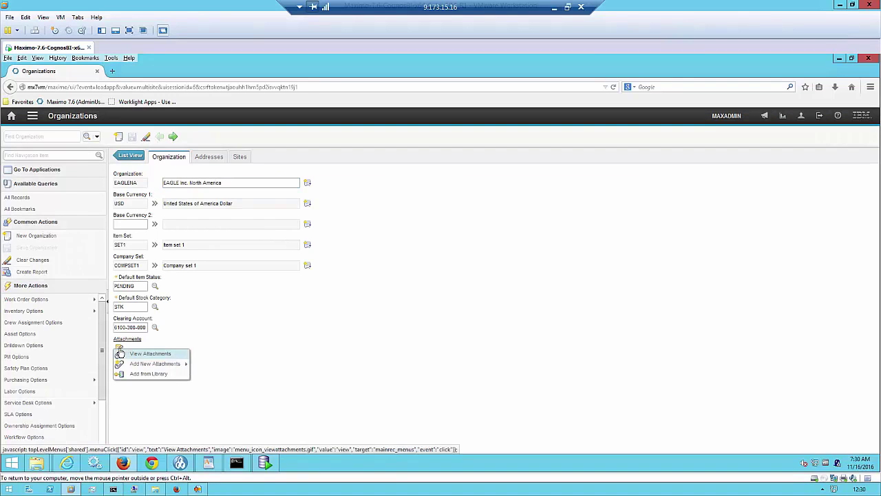
mouse_move(170, 364)
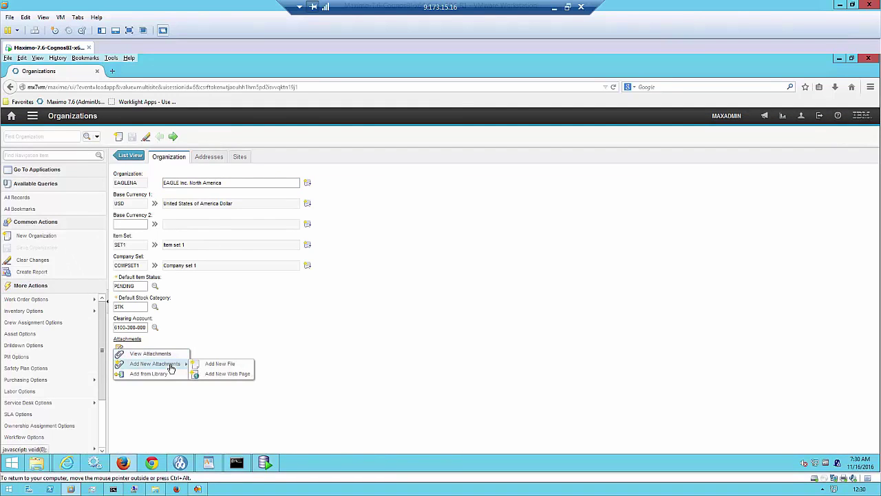
left_click(213, 367)
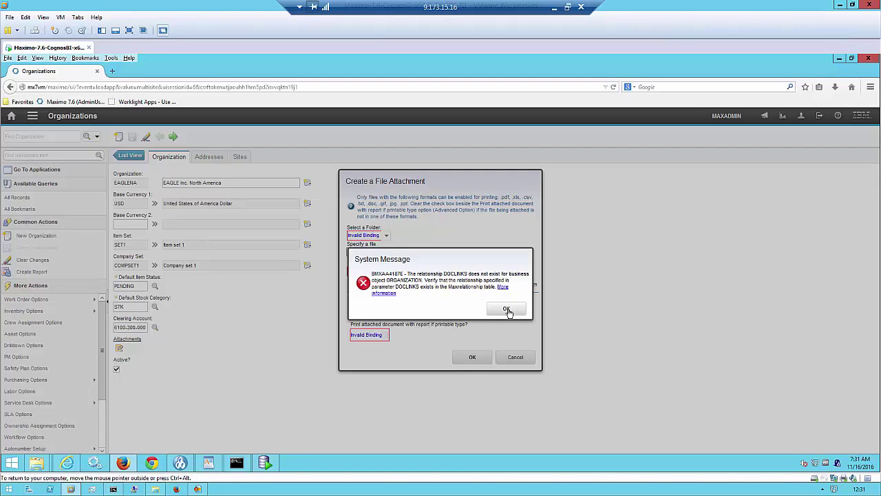
left_click(507, 310)
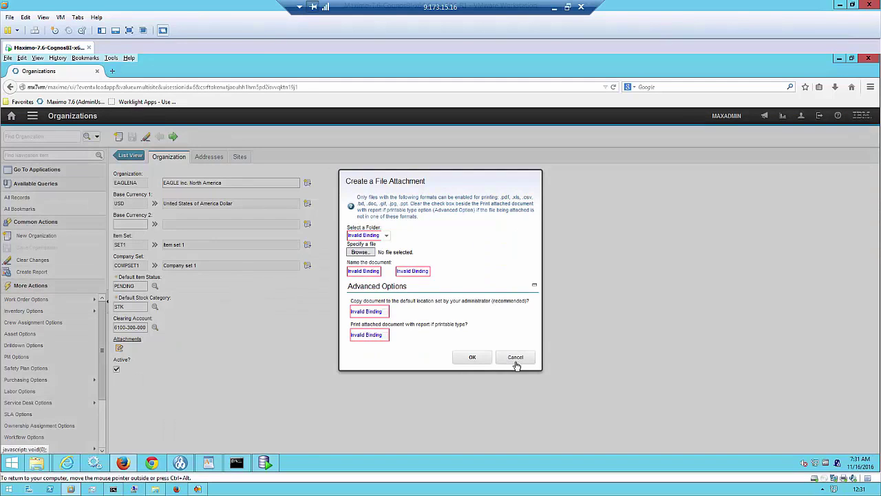
left_click(516, 359)
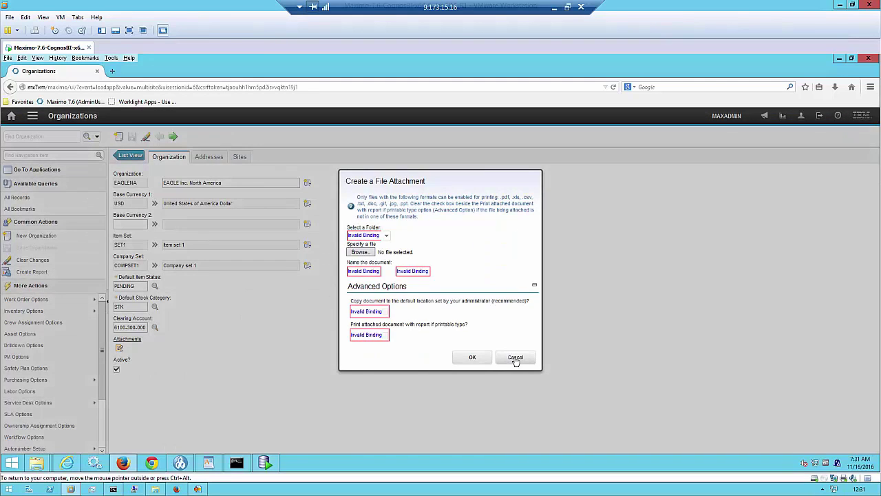
left_click(473, 357)
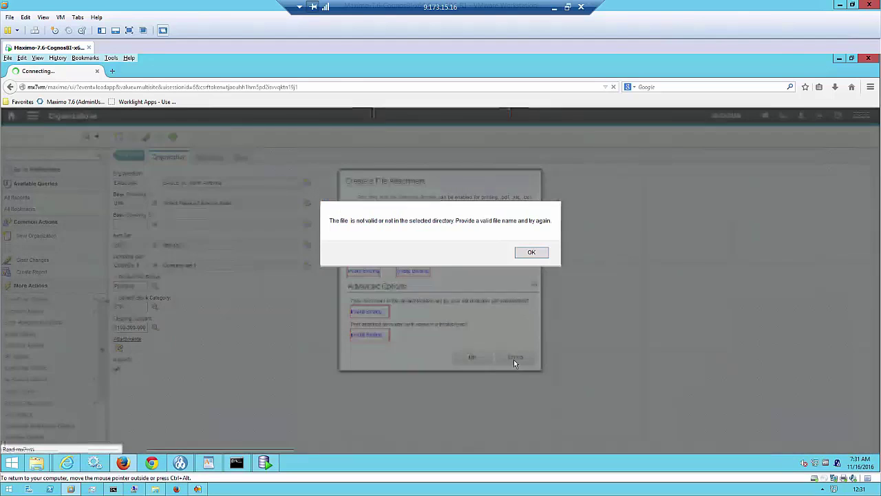
left_click(532, 252)
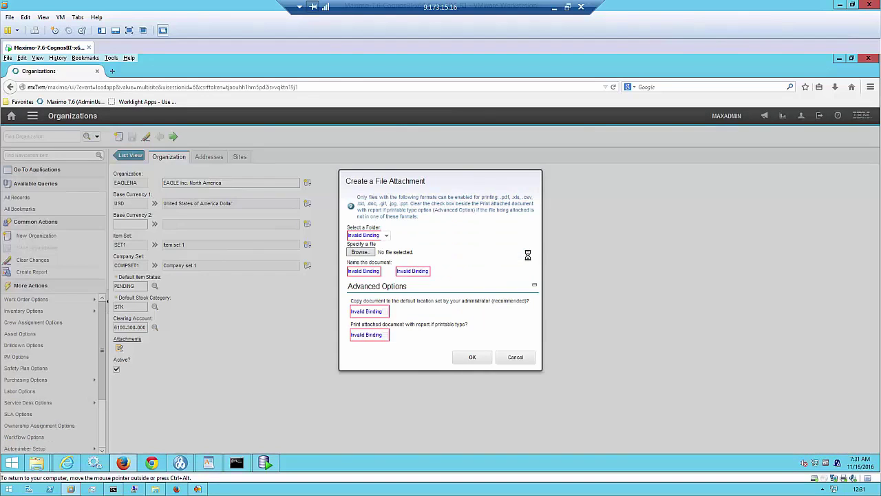
left_click(219, 87)
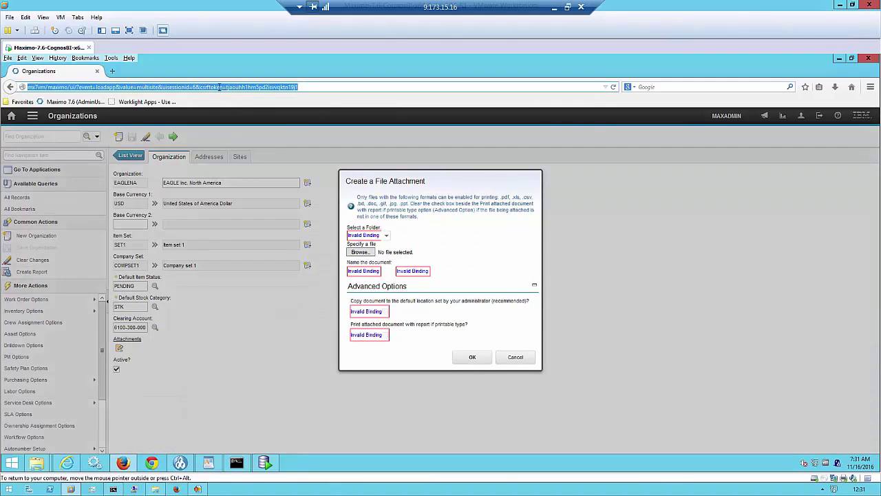
key("Return")
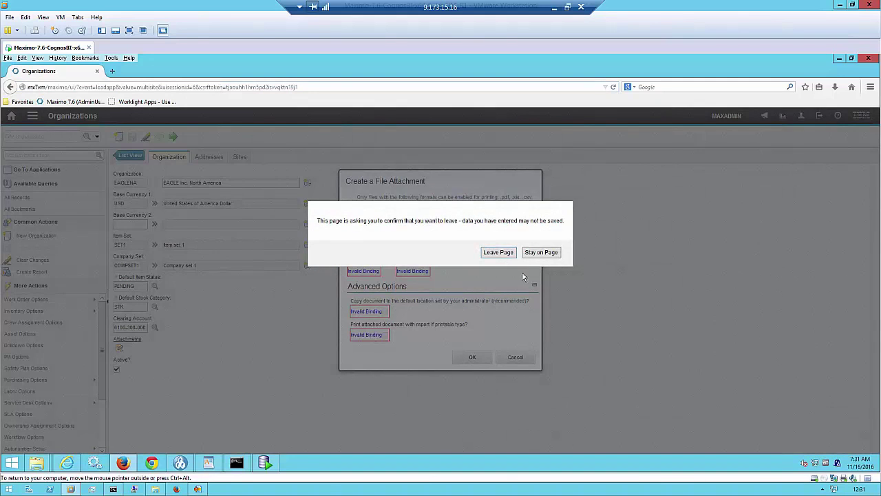
left_click(500, 253)
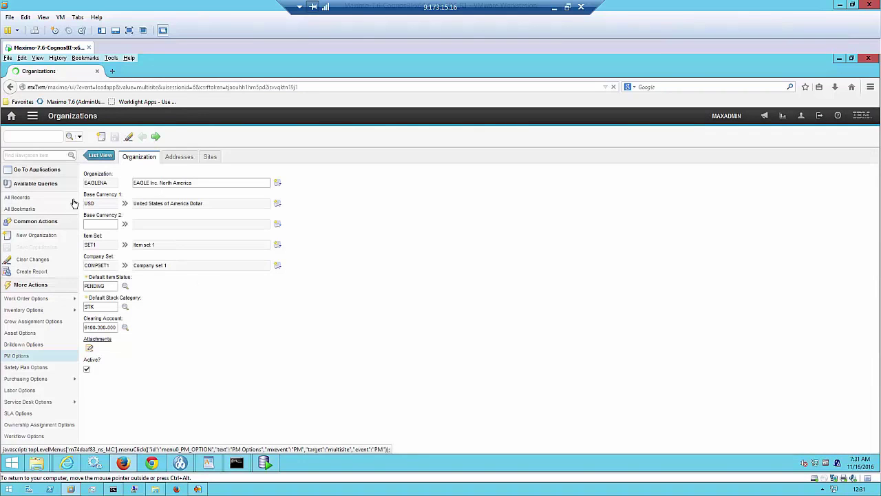
Switch to Database Configuration under System Configuration > Platform Configuration.
left_click(32, 117)
mouse_move(89, 329)
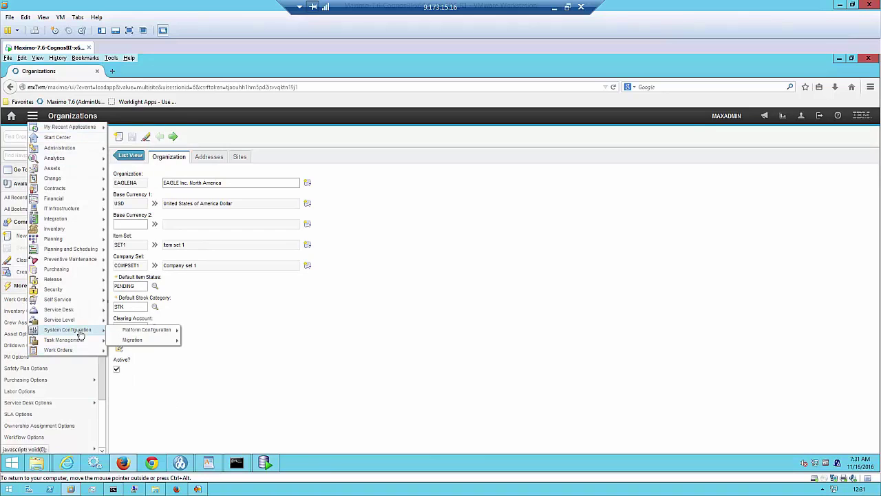
mouse_move(144, 332)
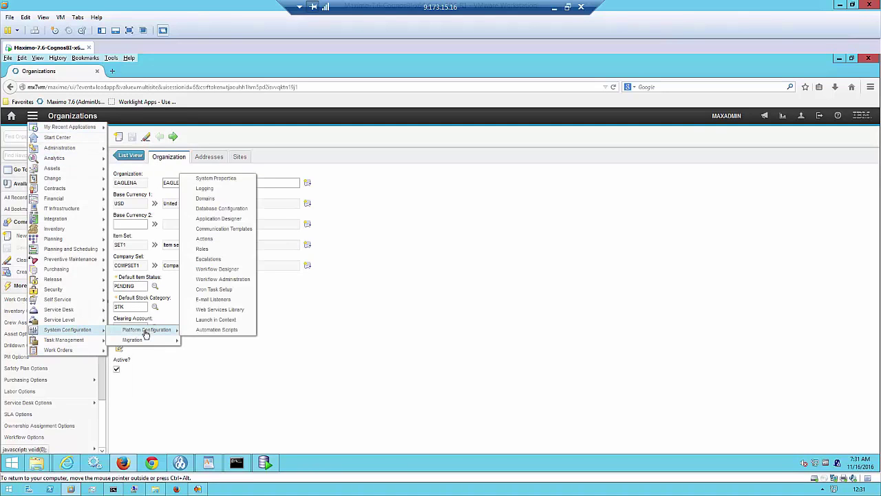
left_click(219, 209)
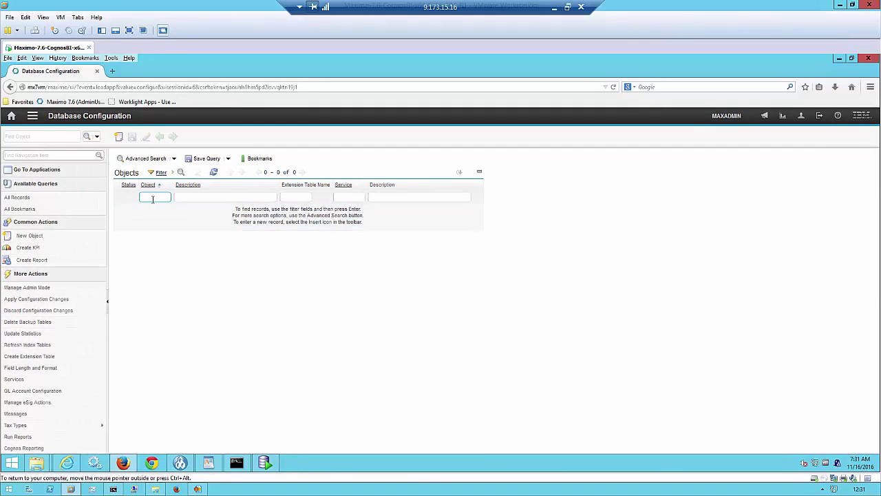
Filter objects by 'organ', correcting the mistyped 'crgan', and open the ORGANIZATION object.
type("crg")
type("an")
key("Return")
double_click(153, 199)
key("BackSpace")
type("organ")
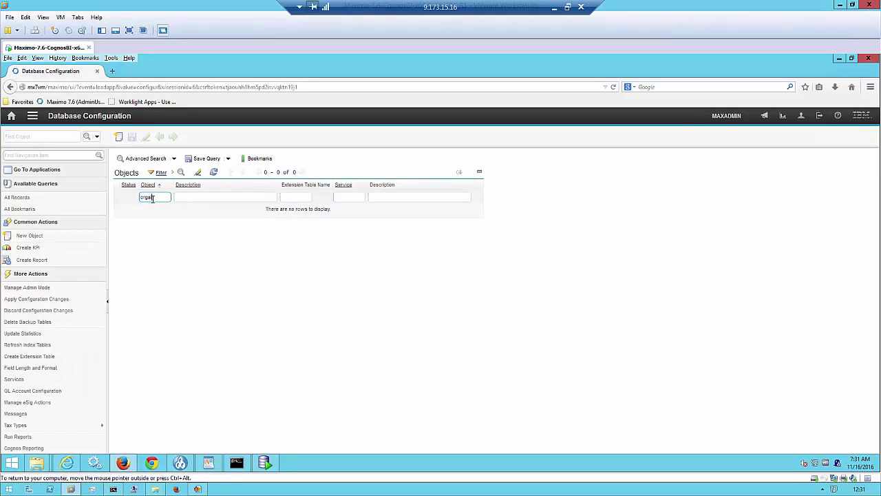
key("Return")
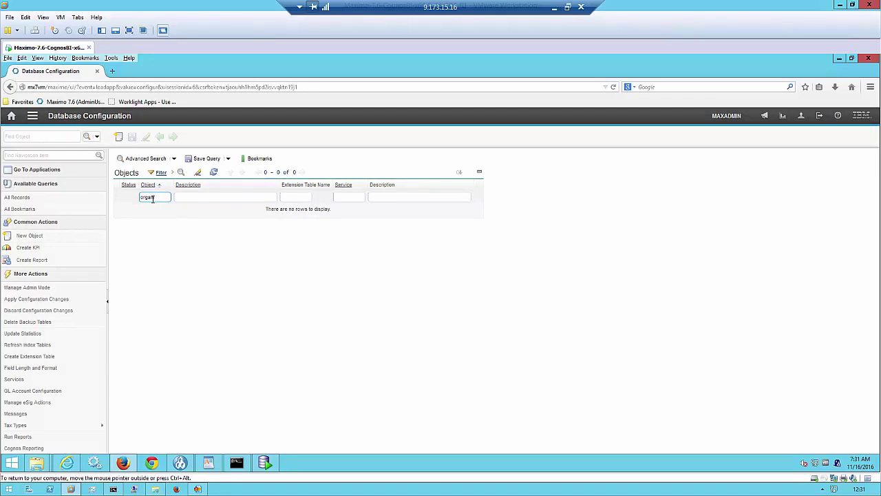
left_click(168, 212)
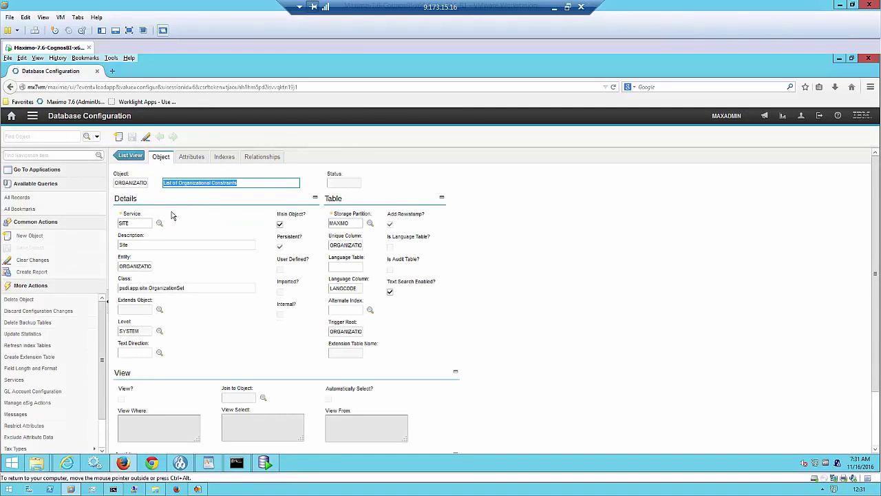
Filter ORGANIZATION's relationships for 'doclinks', find none, then clear the filter to list all 72.
left_click(269, 159)
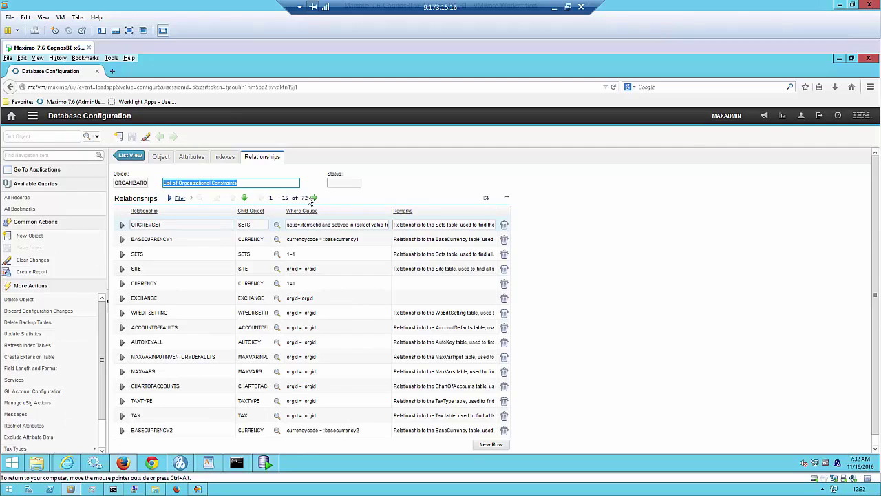
scroll(207, 222, "down", 1)
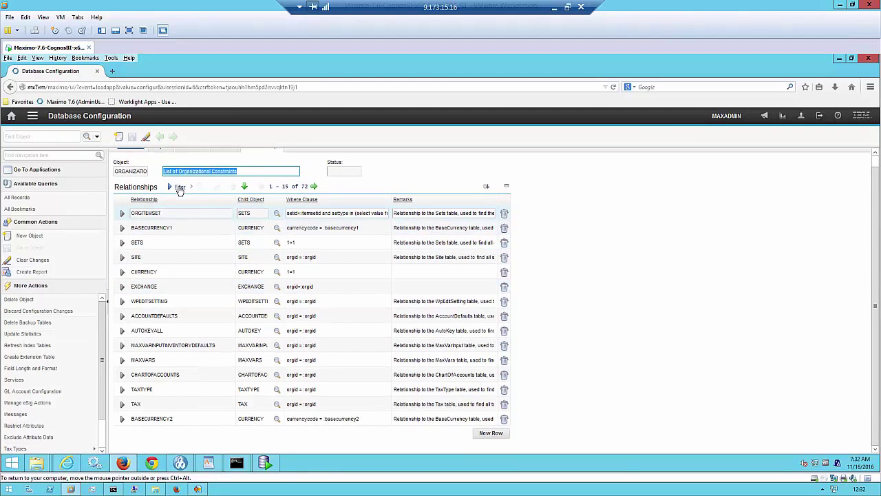
left_click(179, 188)
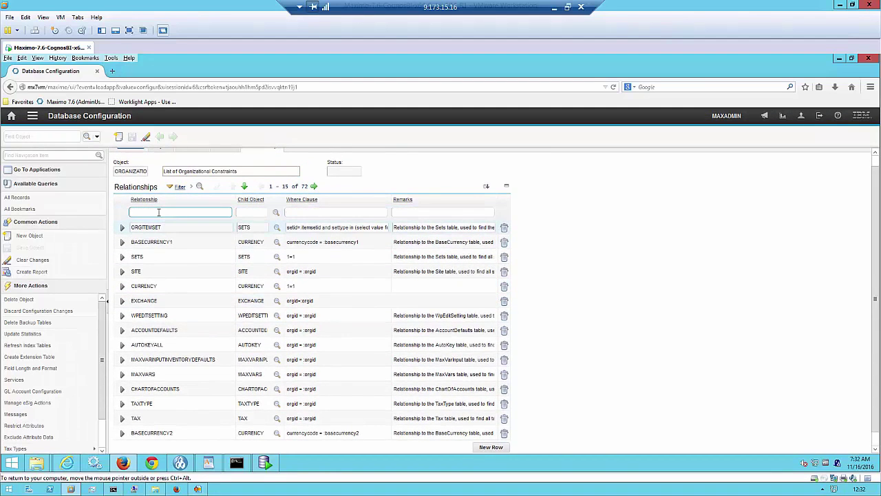
type("doclinks")
key("Return")
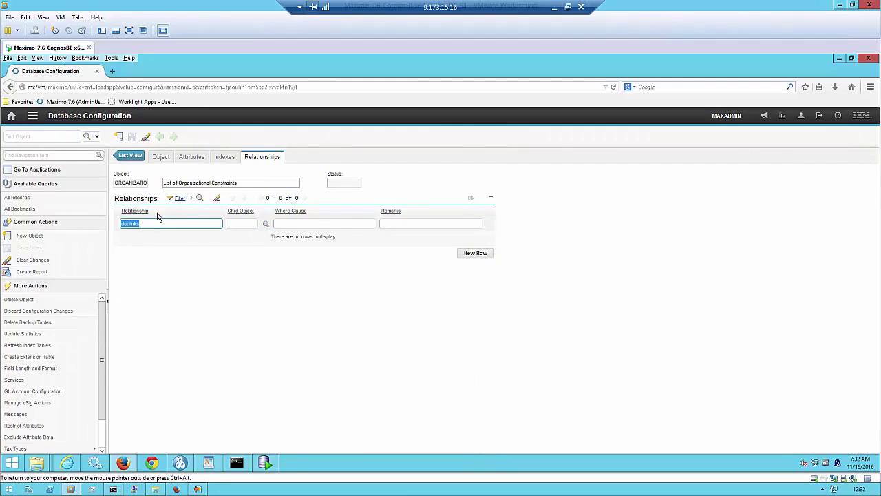
key("BackSpace")
key("Return")
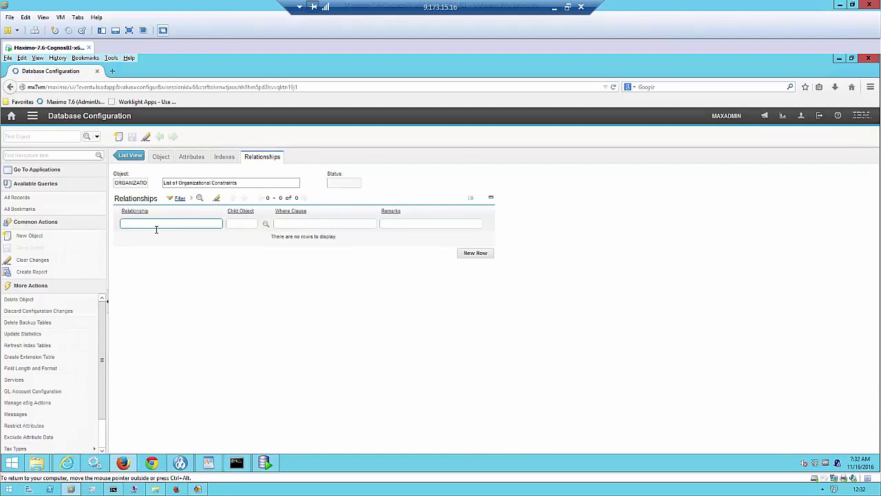
scroll(254, 313, "down", 1)
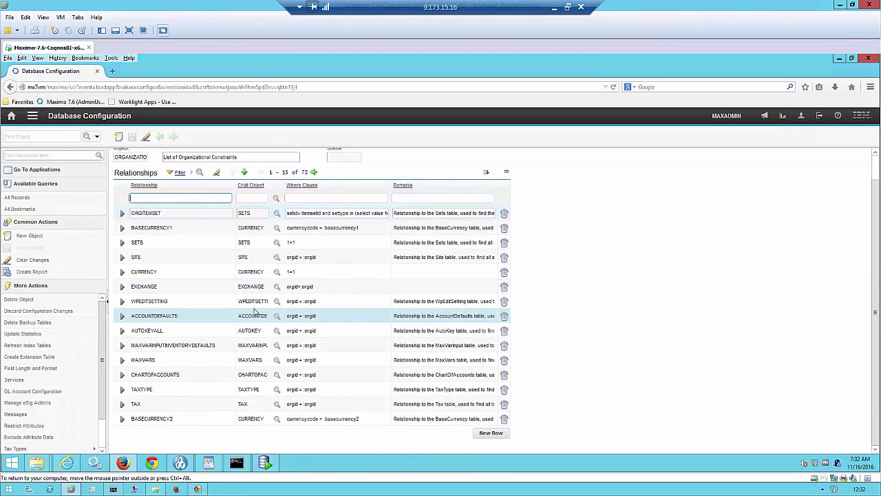
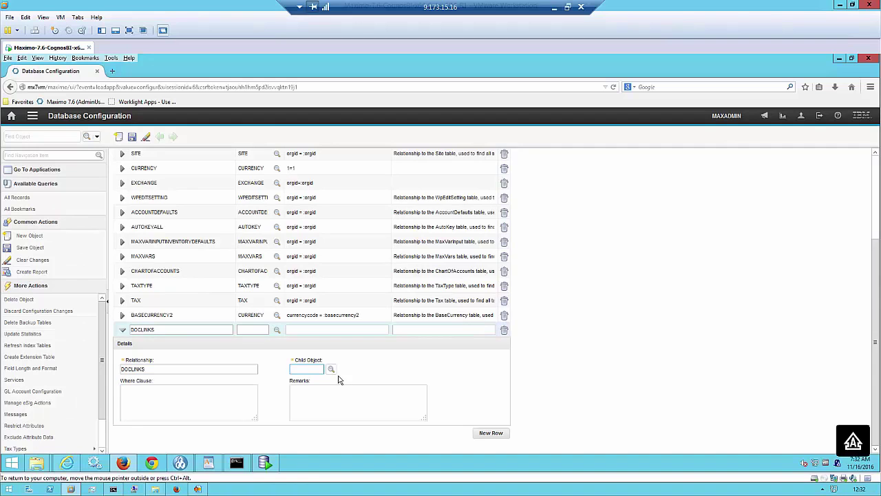
Pick DOCLINKS from the filtered object list as the relationship's child object.
left_click(331, 369)
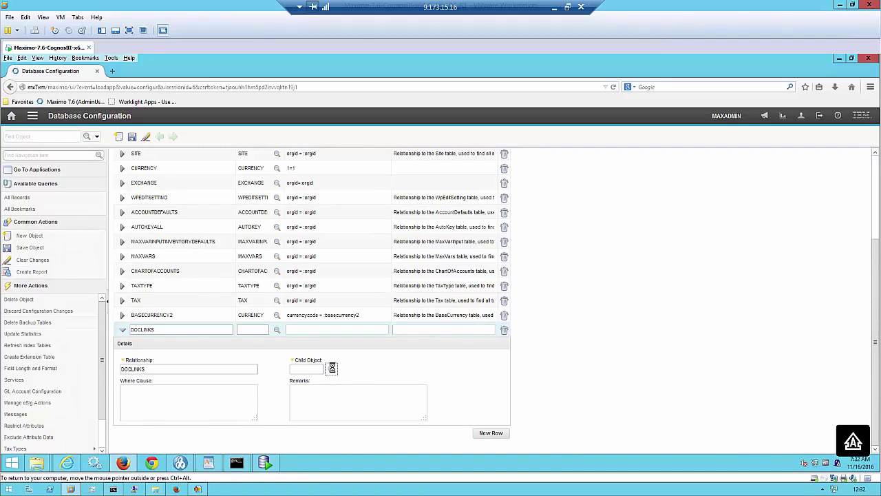
type("DOCLINKS")
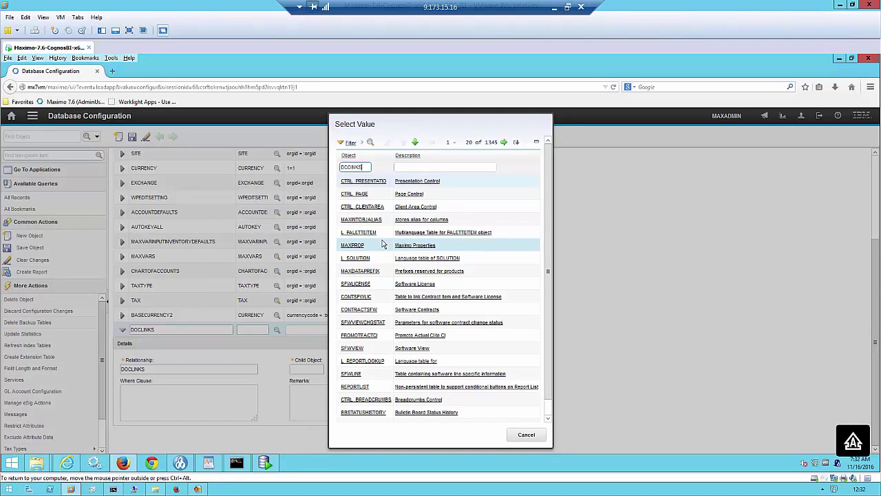
key("BackSpace")
key("BackSpace")
key("BackSpace")
key("BackSpace")
key("BackSpace")
key("BackSpace")
key("BackSpace")
type("OCLIKNKS")
key("Return")
left_click(351, 181)
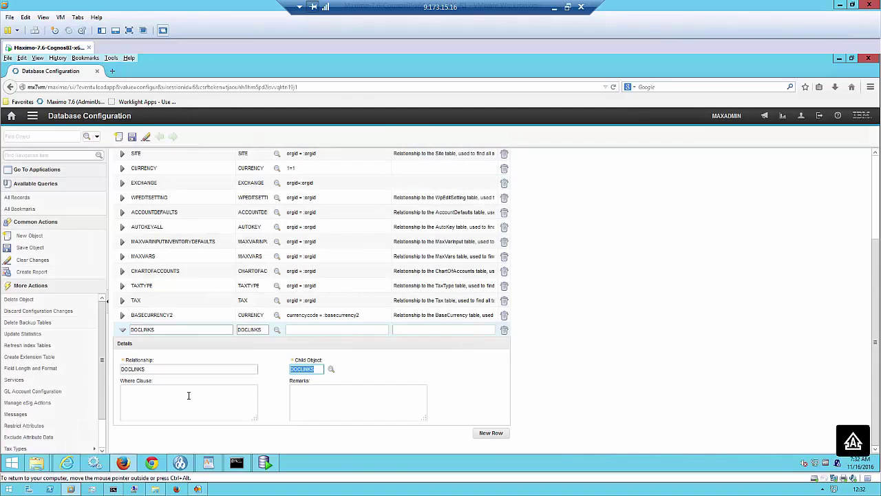
left_click(188, 396)
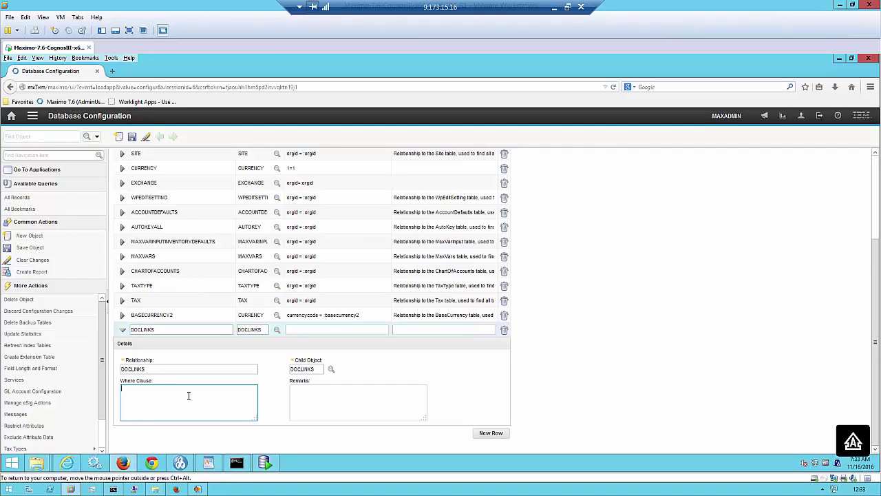
Replace the mistyped where clause text with ownertable = 'ORGANIZATION'.
type("WNERSTA")
key("BackSpace")
key("BackSpace")
key("BackSpace")
type("TABLE")
key("ctrl+a")
key("BackSpace")
key("BackSpace")
key("BackSpace")
key("BackSpace")
key("BackSpace")
key("BackSpace")
key("BackSpace")
key("BackSpace")
key("BackSpace")
key("BackSpace")
type("ownertable = ")
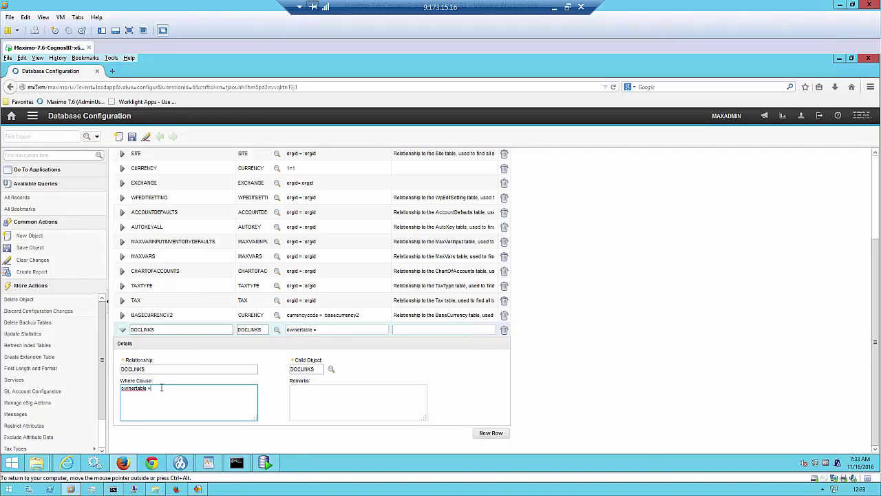
type("'ORG")
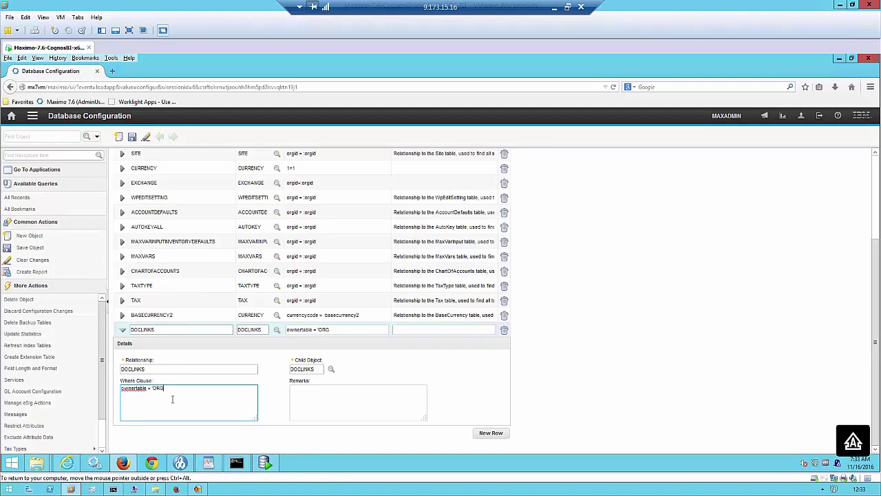
type("ANIZATION")
Finish the where clause with and ownerid =:organizationid and save the relationship.
type("' AND")
key("BackSpace")
key("BackSpace")
type("and O")
key("BackSpace")
type("OWNERID")
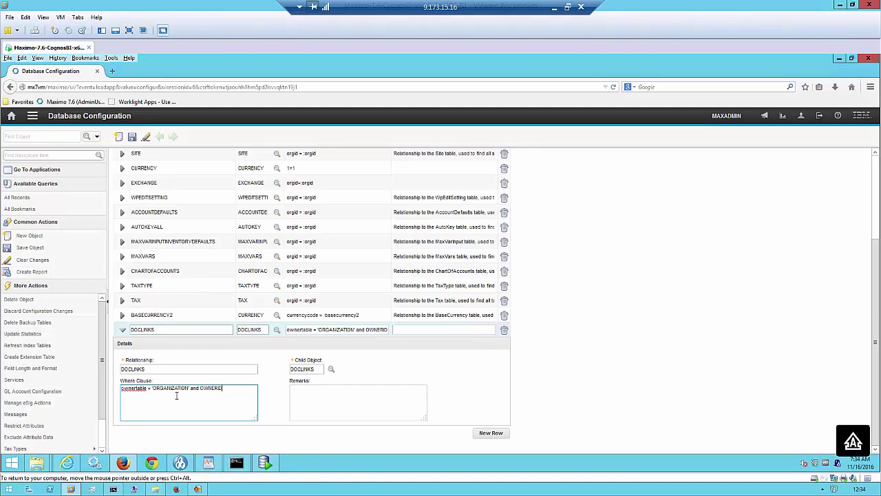
key("BackSpace")
key("BackSpace")
key("BackSpace")
key("BackSpace")
key("BackSpace")
key("BackSpace")
key("BackSpace")
type("ownerid")
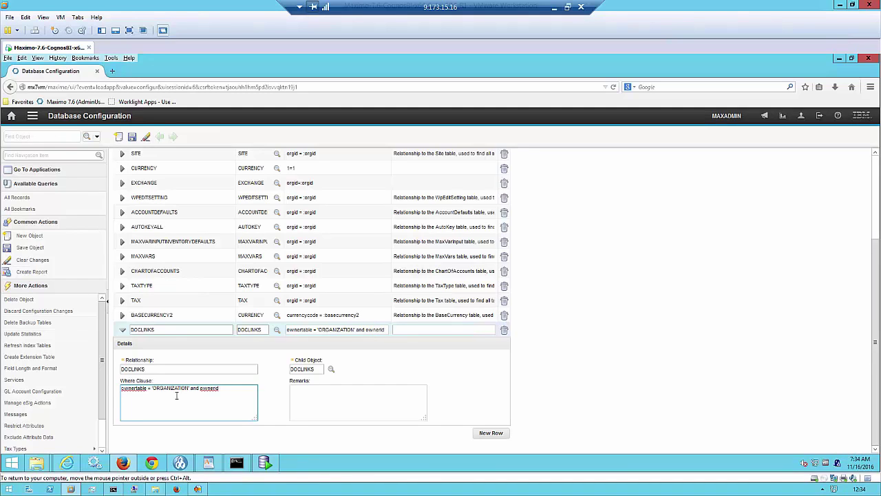
type(" =:or")
type("ganizationid")
key("Tab")
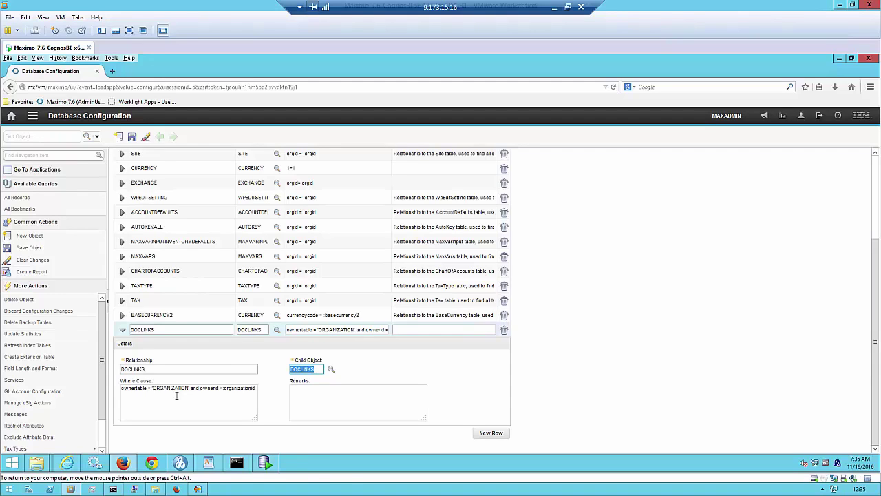
left_click(133, 137)
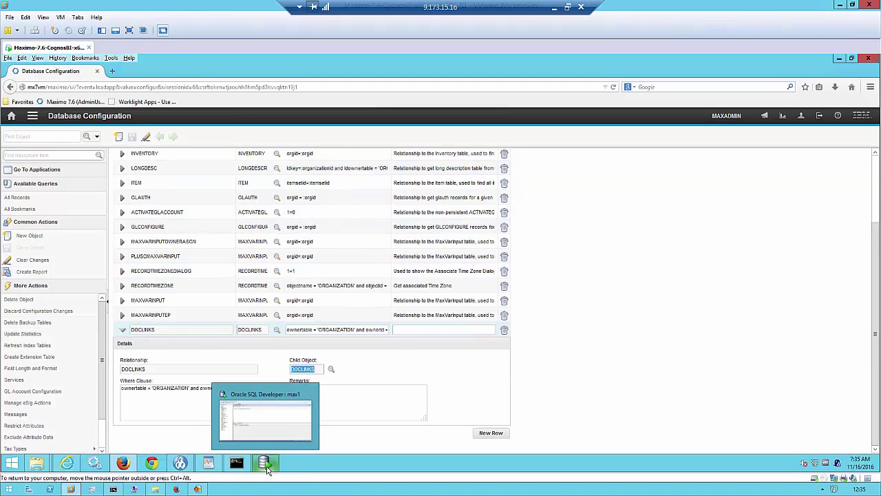
Switch from Maximo over to Oracle SQL Developer.
left_click(268, 465)
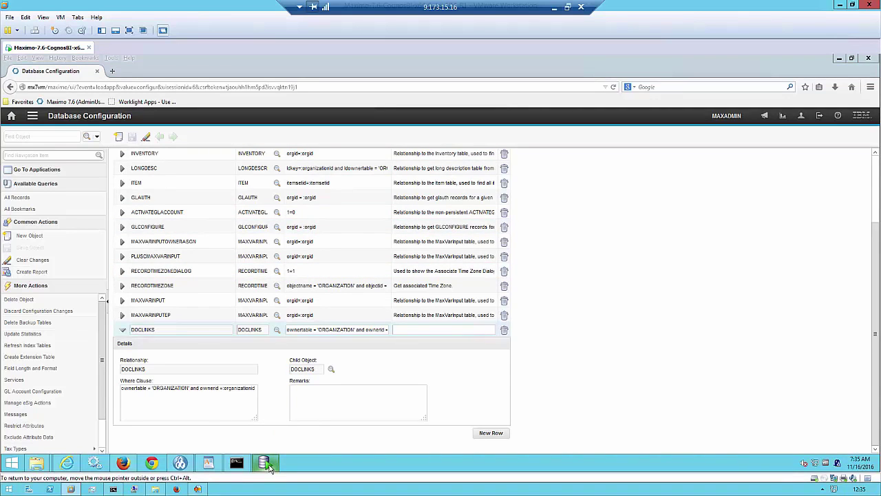
Bring forward the SQL Developer worksheet querying APPDOCTYPE for MULTISITE.
left_click(269, 464)
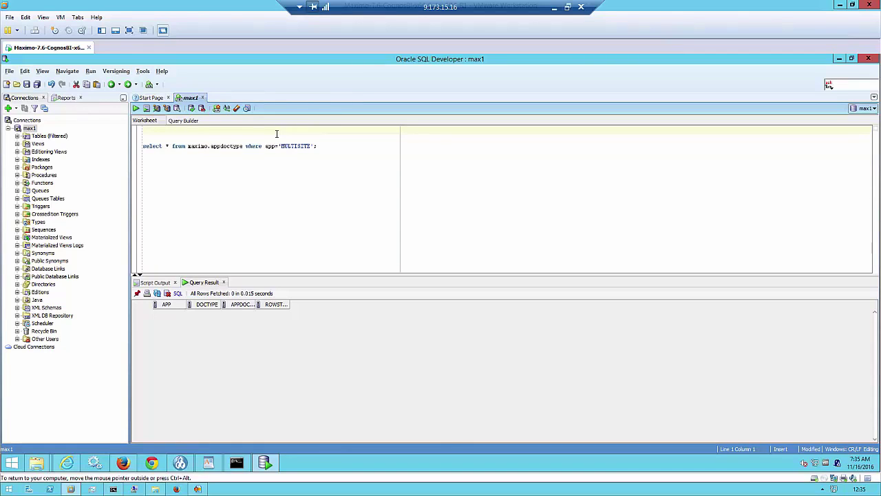
Write INSERT INTO MAXIMO.APPDOCTYPE (app, appdoctypeid, doctype) using column autocompletion.
type("INSERT")
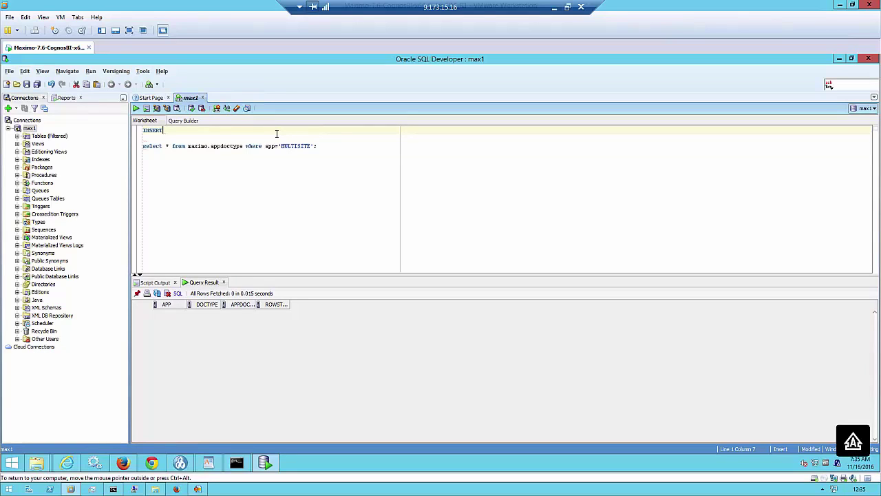
type("INTO MAXIMO.APPDOCTYPE (")
key("ctrl+space")
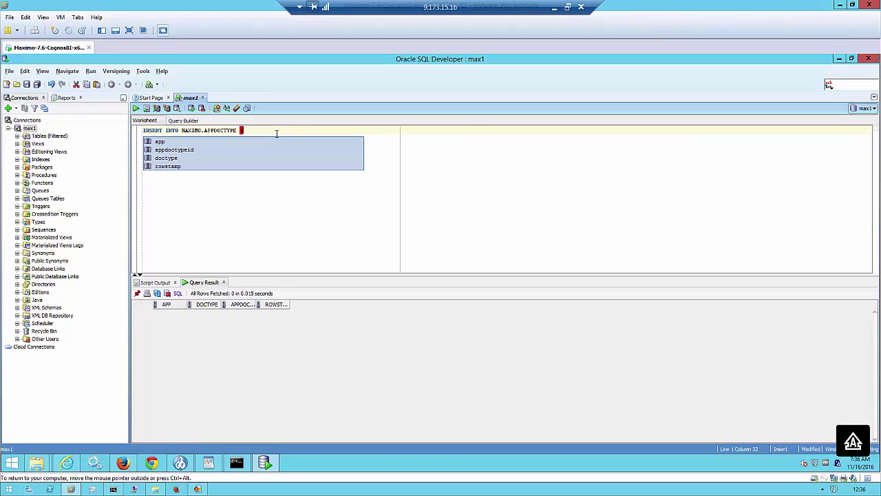
key("Down")
key("Return")
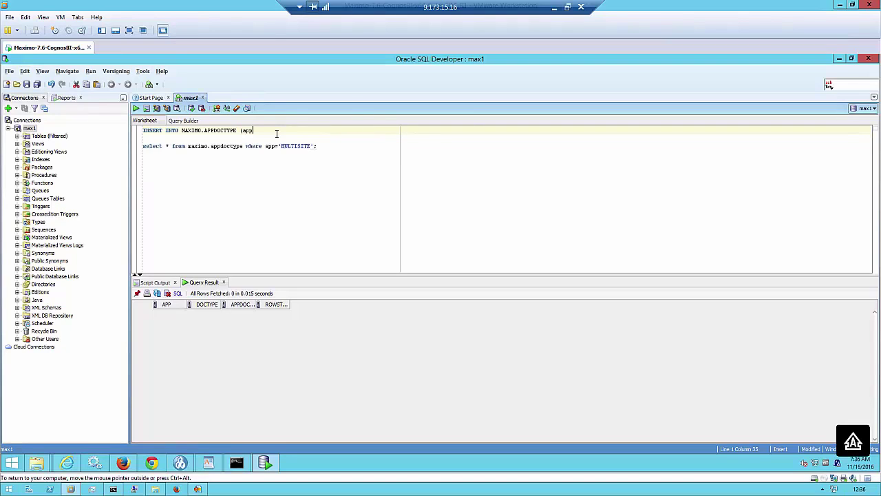
type(",")
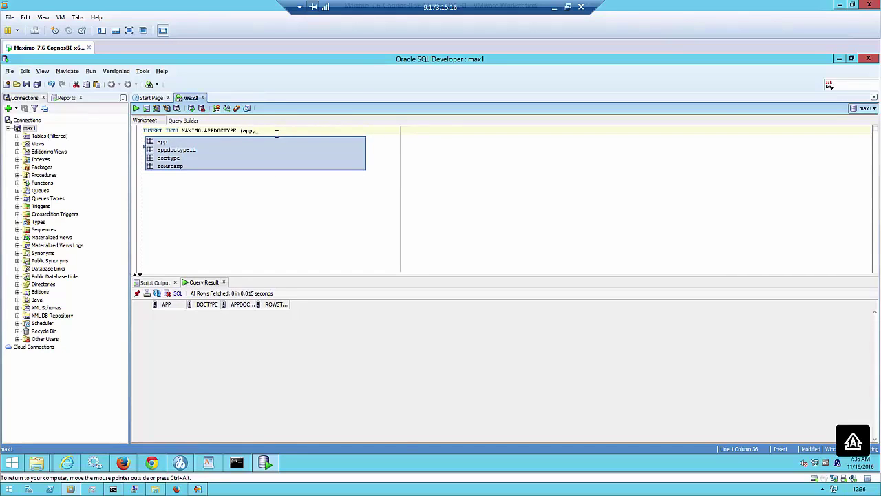
key("Down")
key("Down")
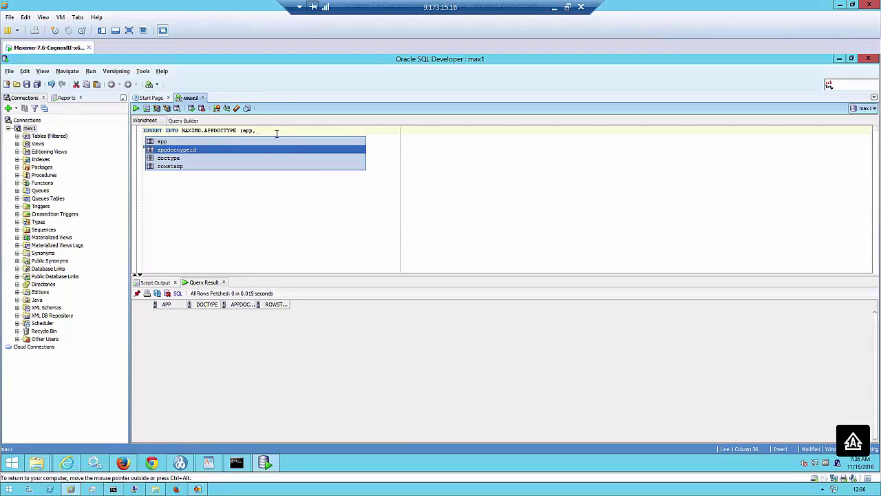
key("Return")
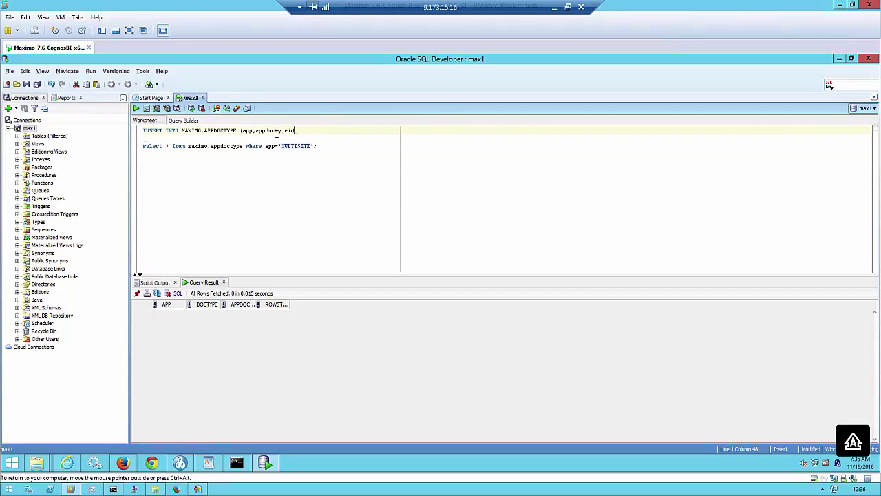
type(",")
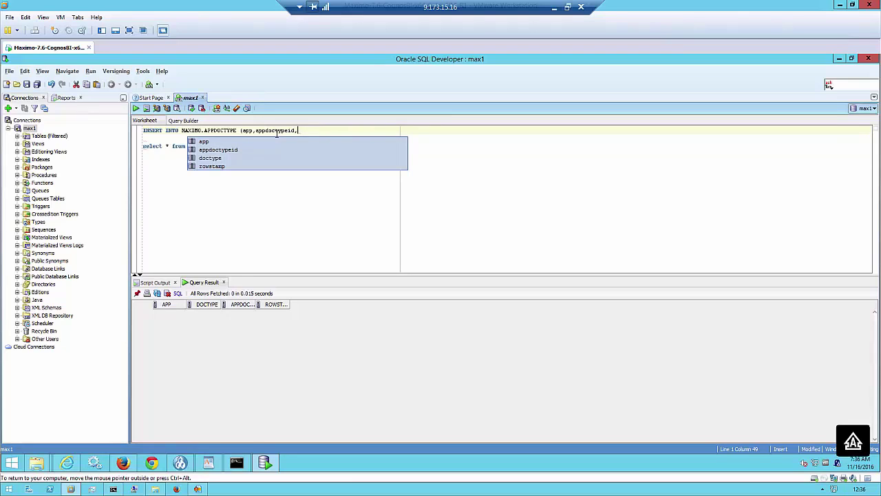
key("Down")
key("Down")
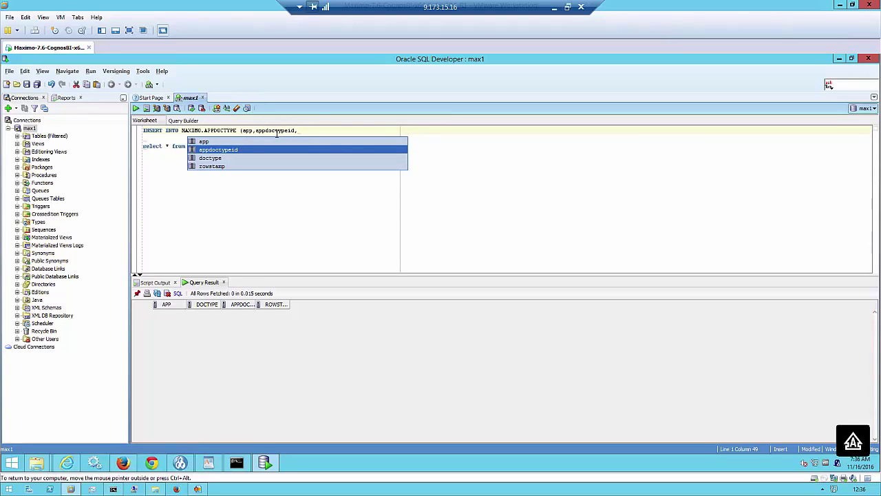
key("Down")
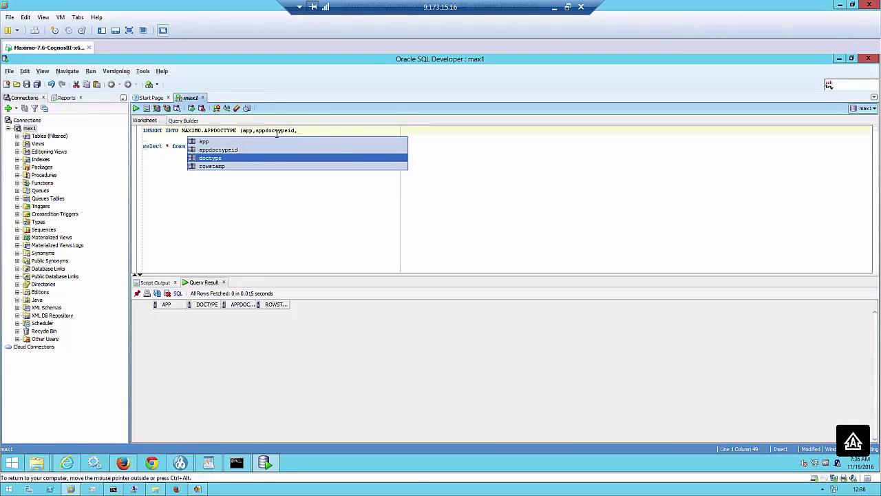
key("Return")
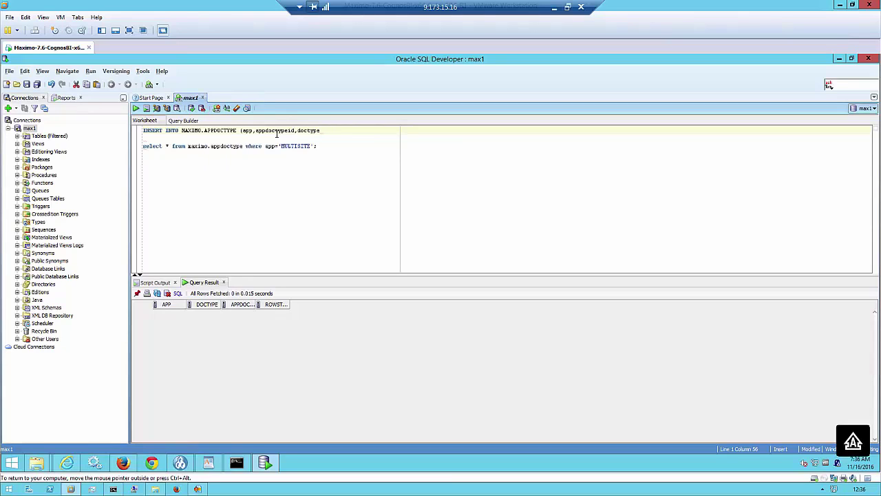
type(")")
Delete doctype from the end of the insert's column list.
left_click_drag(319, 131, 297, 131)
key("shift+F10")
key("Down")
key("Down")
key("Down")
key("Down")
key("Down")
key("Down")
key("Down")
key("Down")
key("Down")
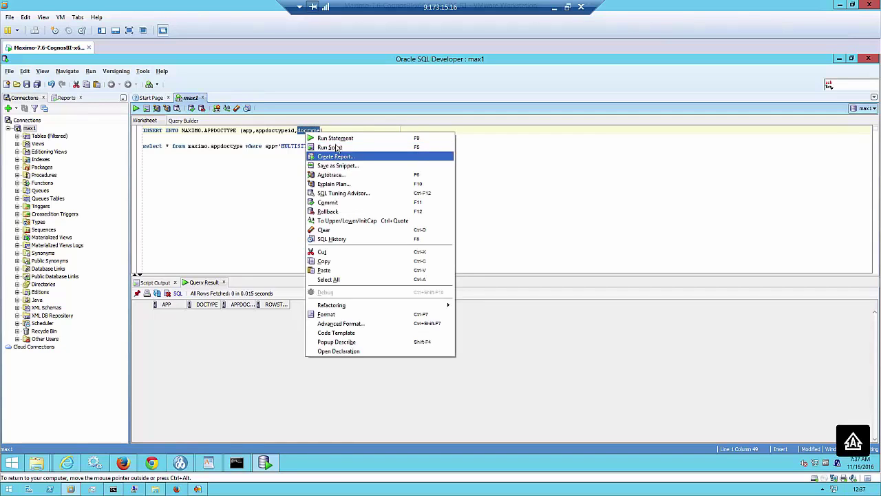
left_click(295, 163)
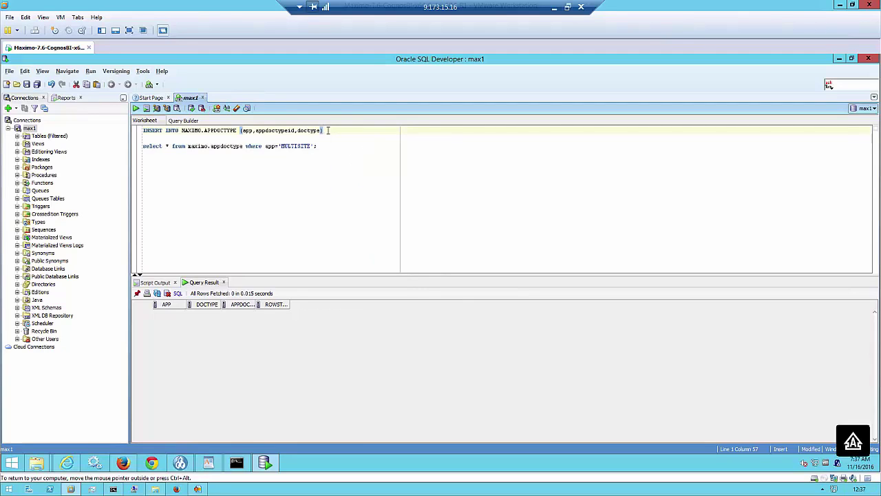
left_click(323, 131)
key("BackSpace")
key("BackSpace")
key("BackSpace")
key("BackSpace")
key("BackSpace")
key("BackSpace")
key("BackSpace")
left_click(256, 130)
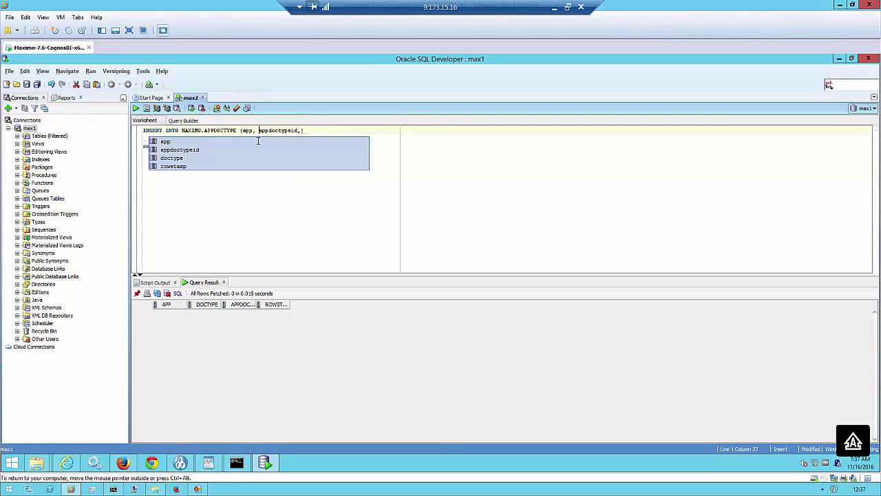
Rewrite the column list in uppercase as APP, DOCTYPE, APPDOCTYPEID.
type("DOCTYPE")
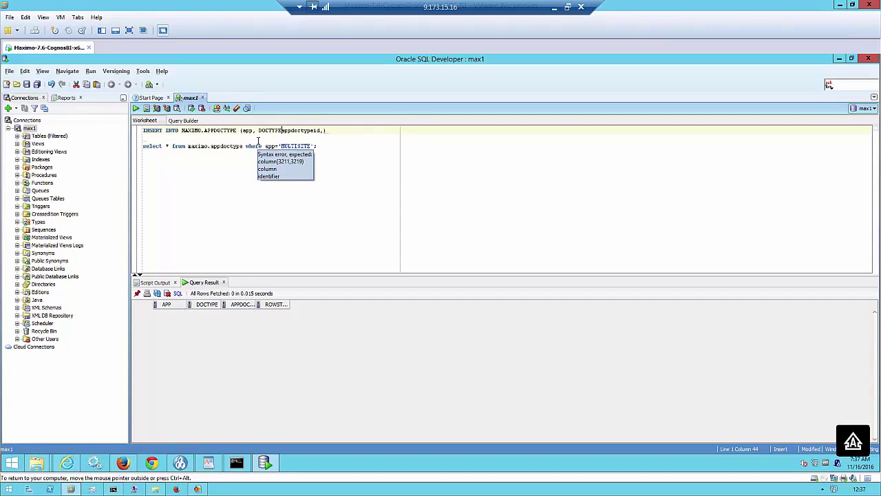
type(",")
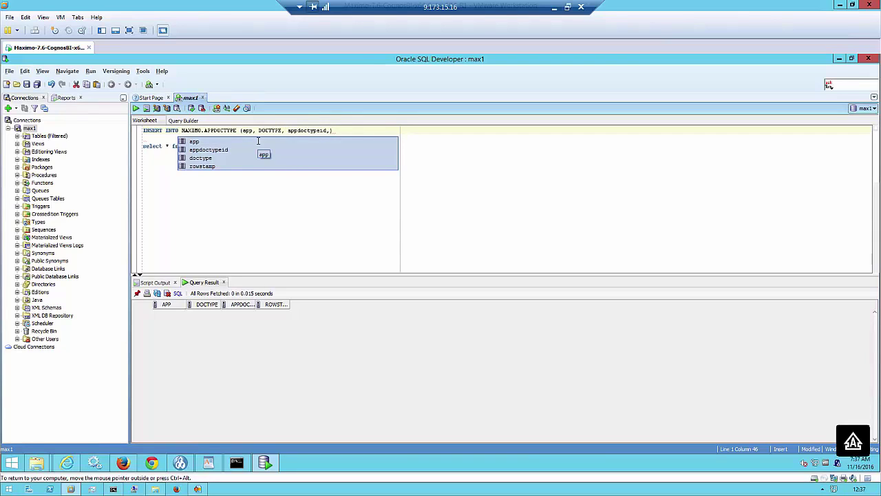
left_click(253, 133)
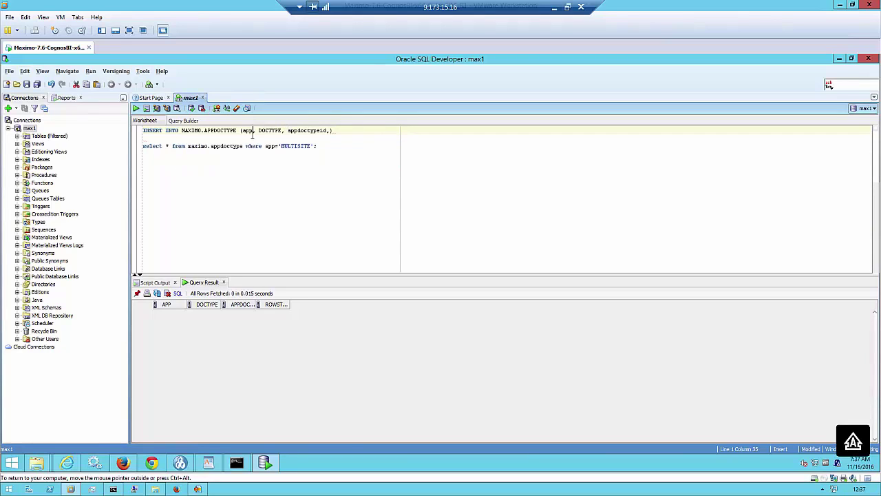
key("BackSpace")
key("BackSpace")
key("BackSpace")
type("APP")
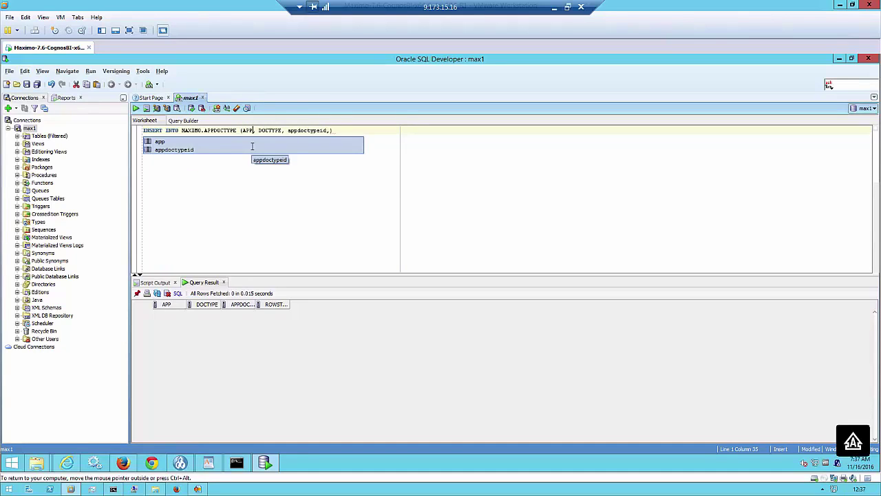
left_click(327, 131)
key("BackSpace")
key("BackSpace")
key("BackSpace")
key("BackSpace")
key("BackSpace")
key("BackSpace")
key("BackSpace")
key("BackSpace")
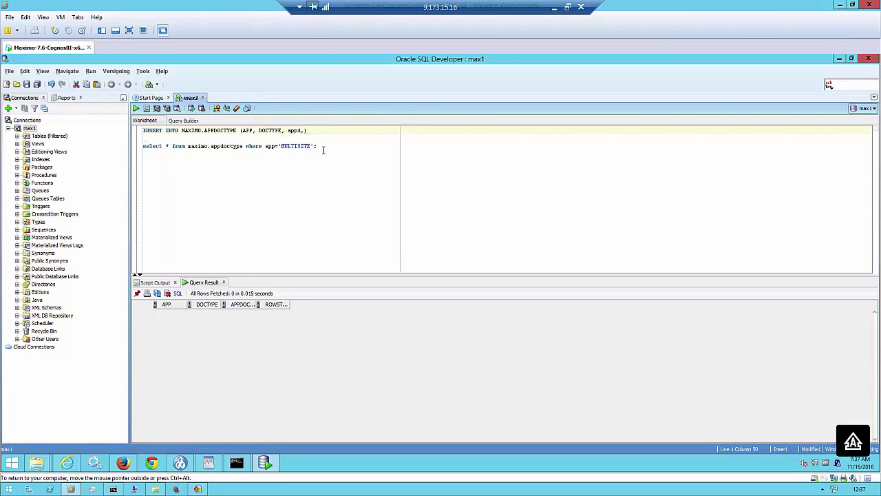
key("BackSpace")
key("BackSpace")
key("BackSpace")
key("BackSpace")
type("APP")
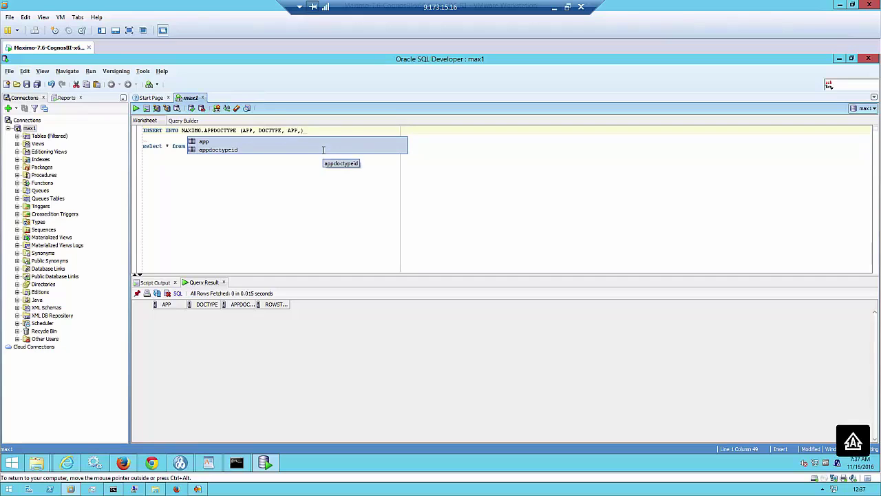
type("DOC")
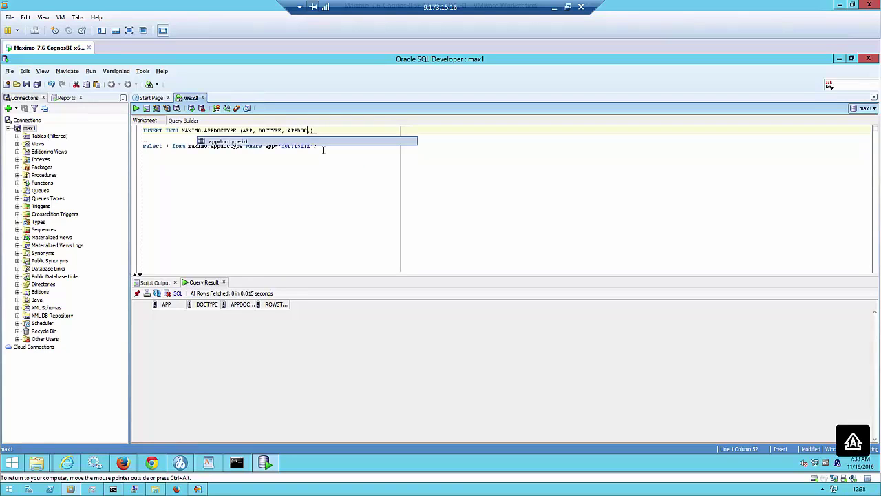
type("TYPEI")
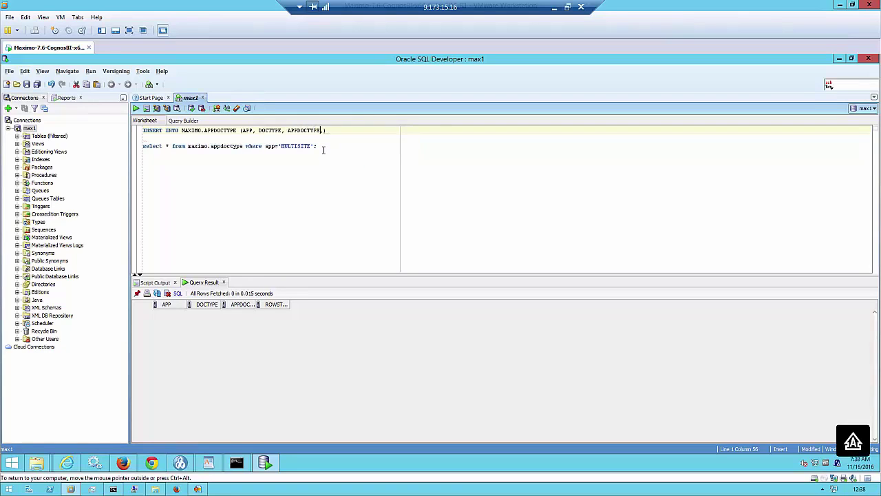
type("D")
type(",")
Remove the stray comma after APPDOCTYPEID in the column list.
left_click(339, 136)
left_click(331, 131)
key("BackSpace")
left_click(343, 133)
Begin VALUES ('MULTISITE', 'ATTACHMENTS', (MAXIMO.APPDOCTYPESEQ after the column list.
type("values")
key("BackSpace")
key("BackSpace")
key("BackSpace")
type("ues")
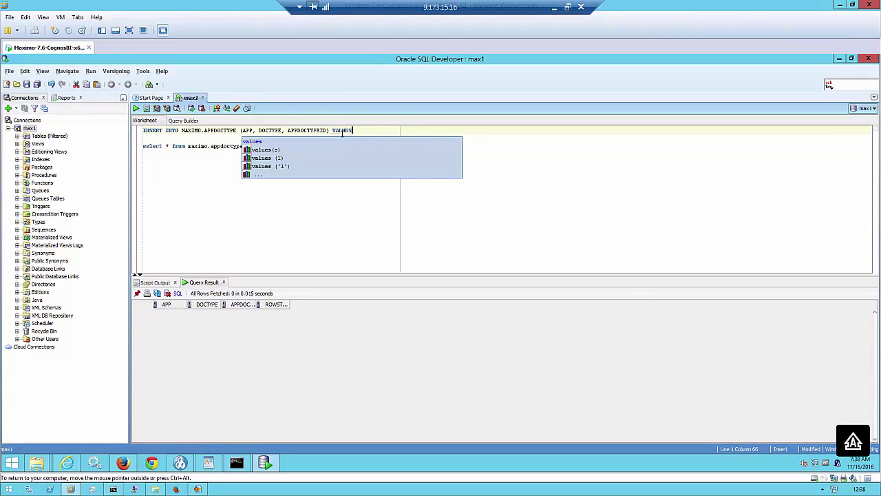
type(" (")
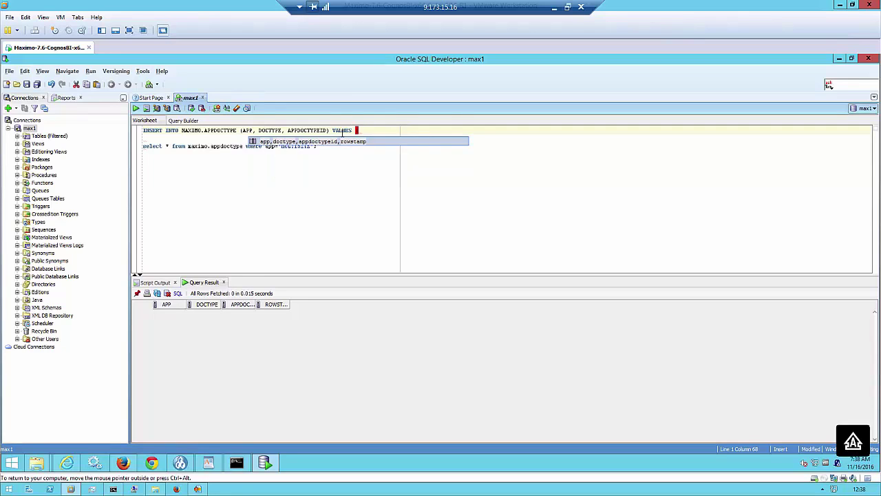
type("'")
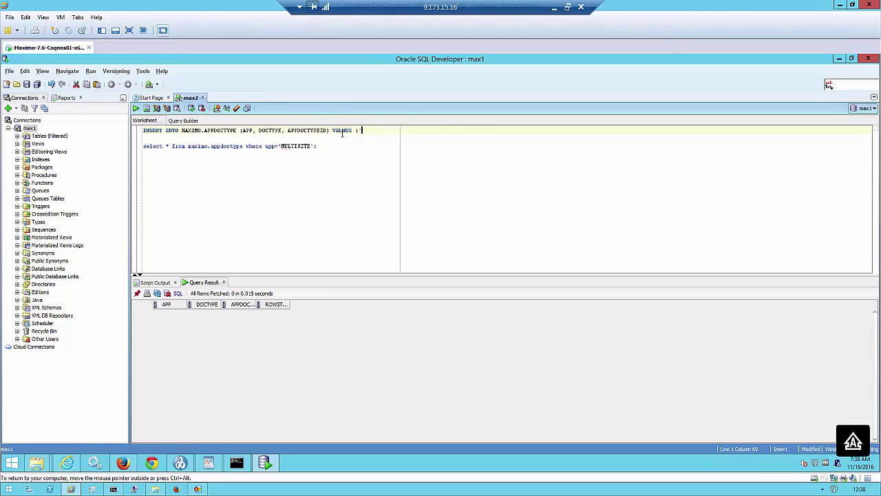
type("MULTISITE', ")
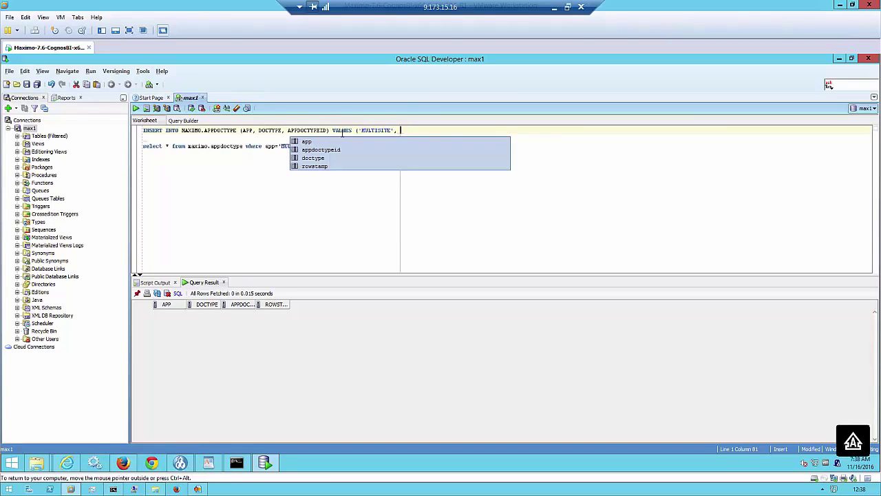
type("'")
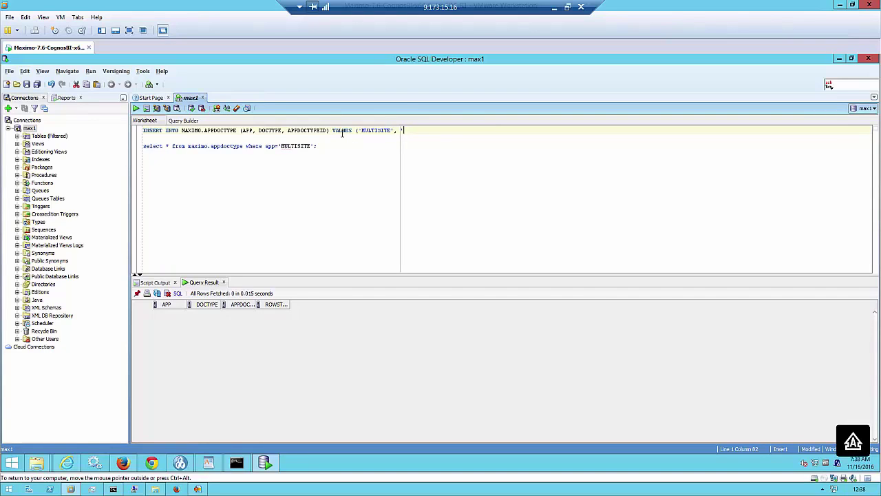
type("A")
type("TTACHMENTS',")
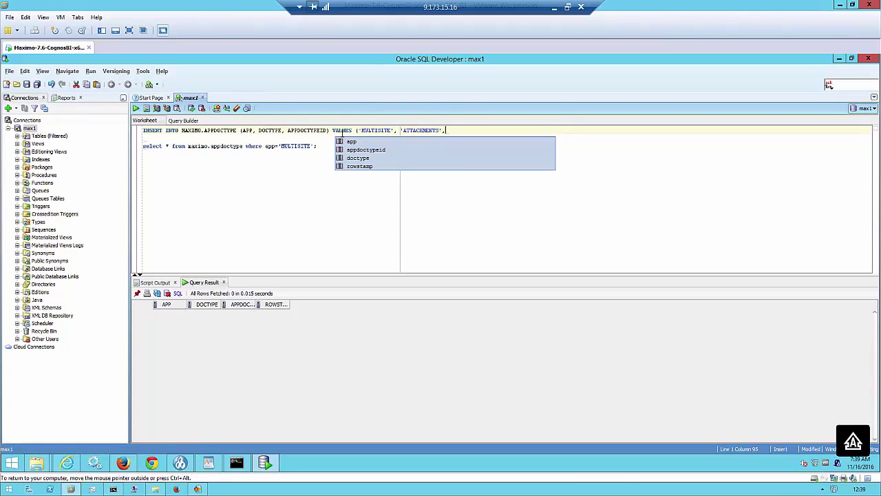
type(" '")
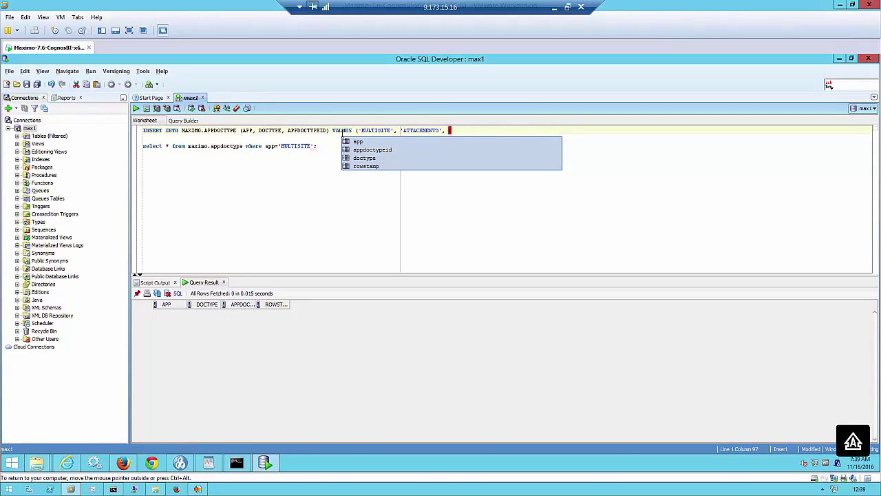
key("Escape")
type("MAXI")
key("BackSpace")
key("BackSpace")
key("BackSpace")
key("BackSpace")
key("BackSpace")
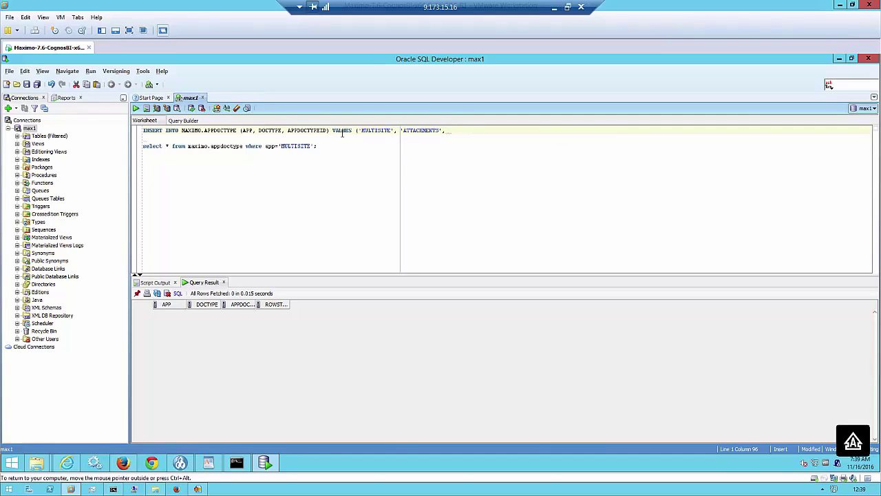
type("(")
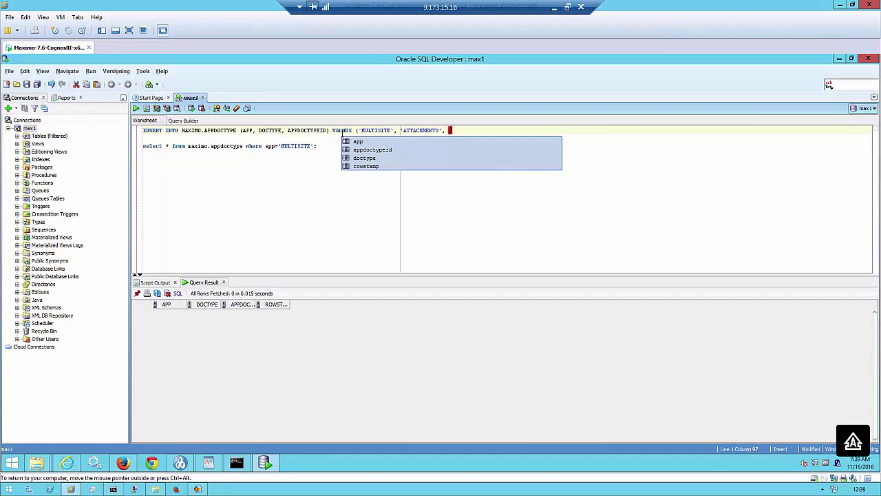
type("M")
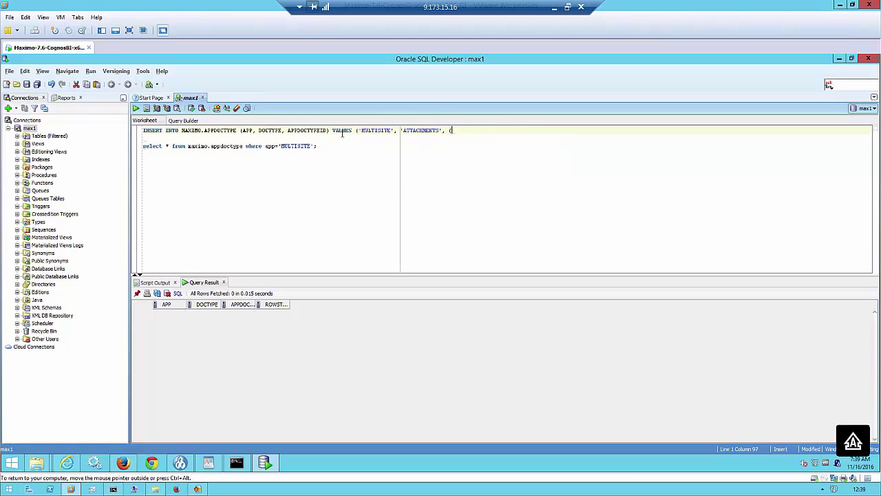
type("AXIMO.APPDOCTYPESEQ.")
Complete the third value as MAXIMO.APPDOCTYPESEQ.NEXTVAL and end the statement with ));.
type("NEXTVAL)")
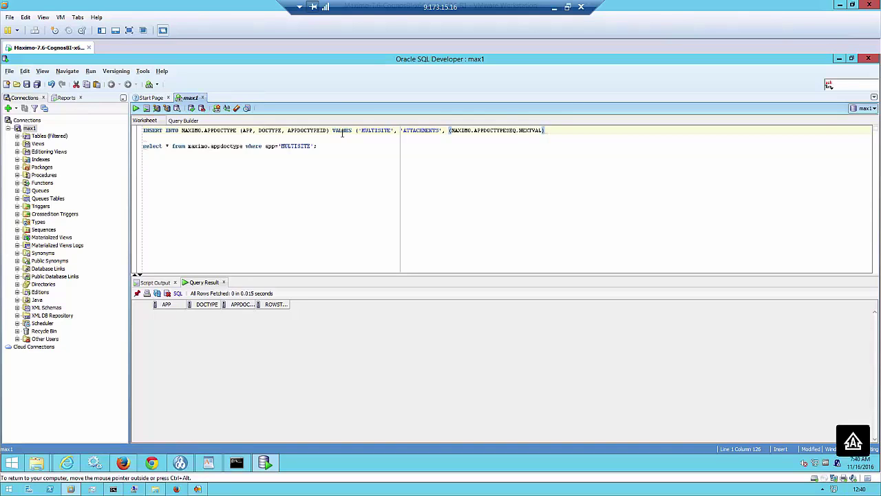
type(");")
Run the INSERT statement, adding 1 row to MAXIMO.APPDOCTYPE.
left_click_drag(559, 132, 144, 130)
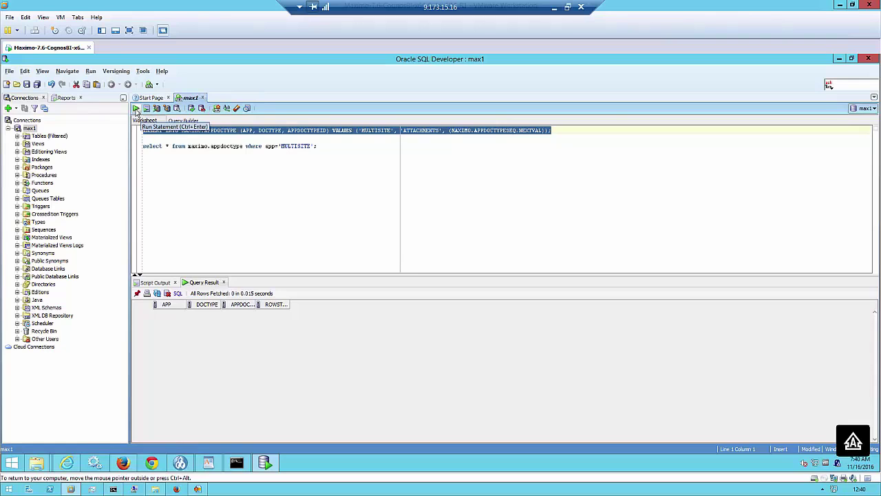
left_click(136, 110)
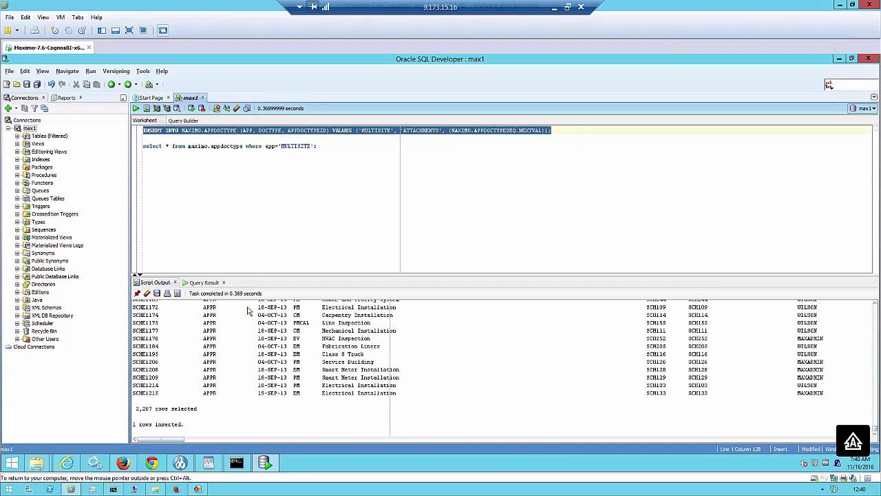
Re-run the select * from maximo.appdoctype query to confirm the MULTISITE ATTACHMENTS row with id 943.
left_click(250, 174)
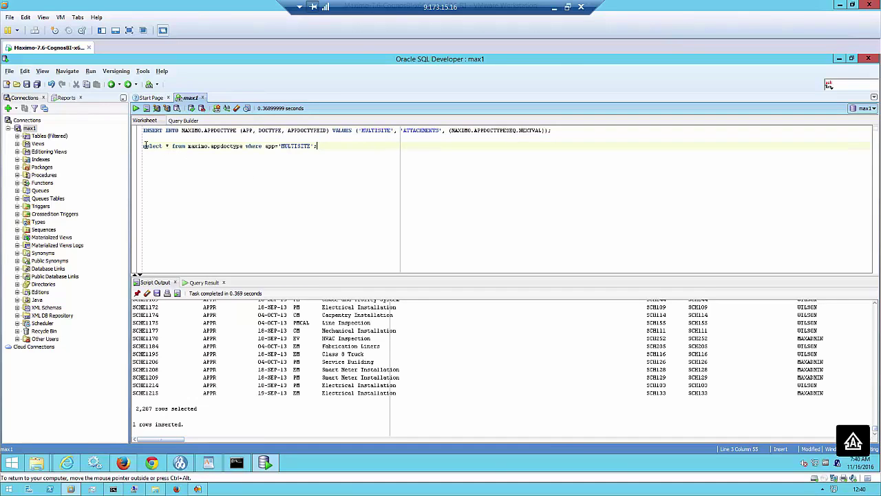
left_click_drag(143, 148, 303, 164)
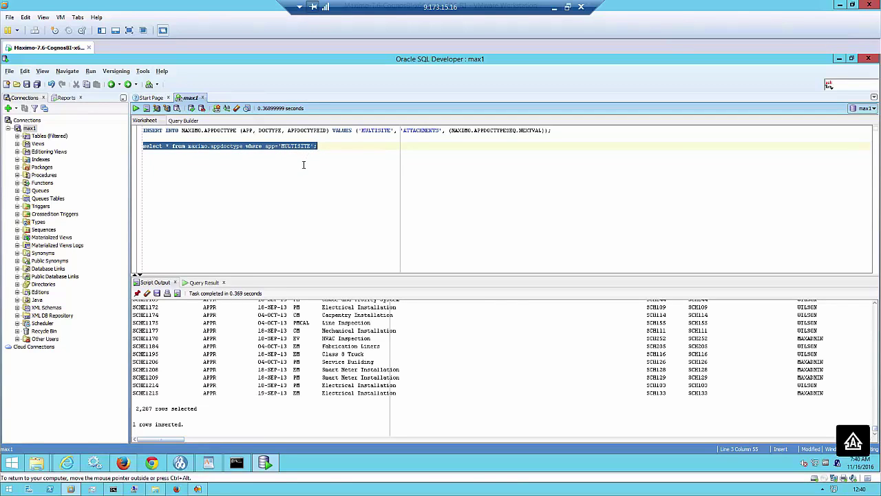
left_click(136, 109)
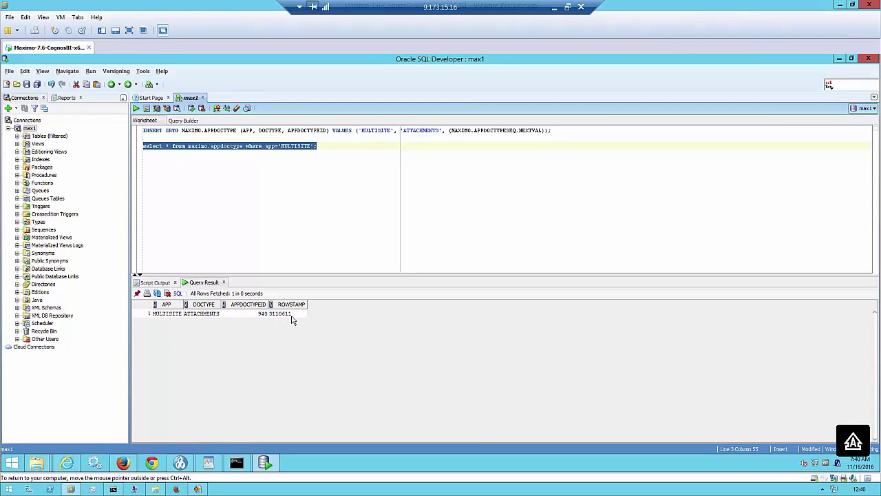
left_click(317, 213)
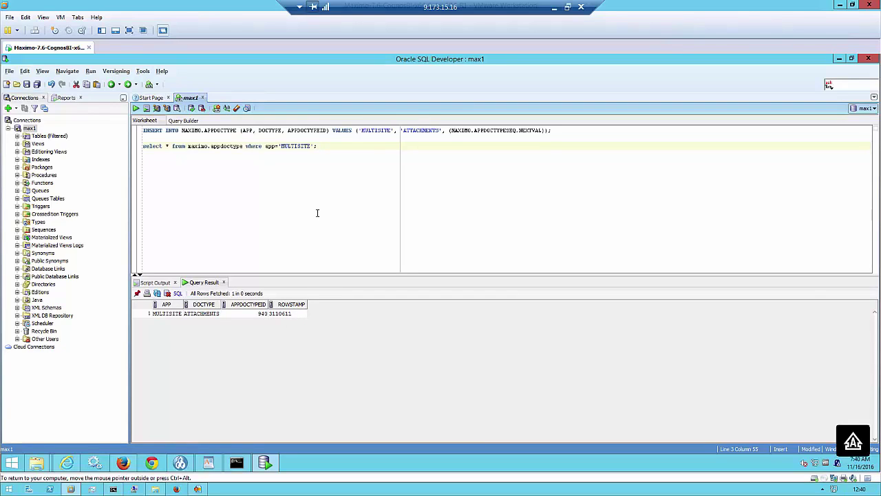
Check the end of the INSERT statement in the SQL worksheet, then return to the Maximo login page.
left_click(66, 462)
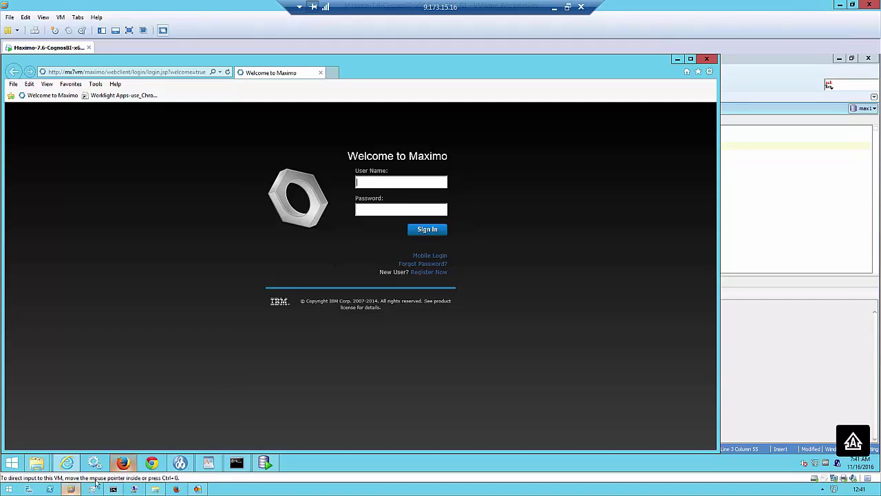
left_click(265, 462)
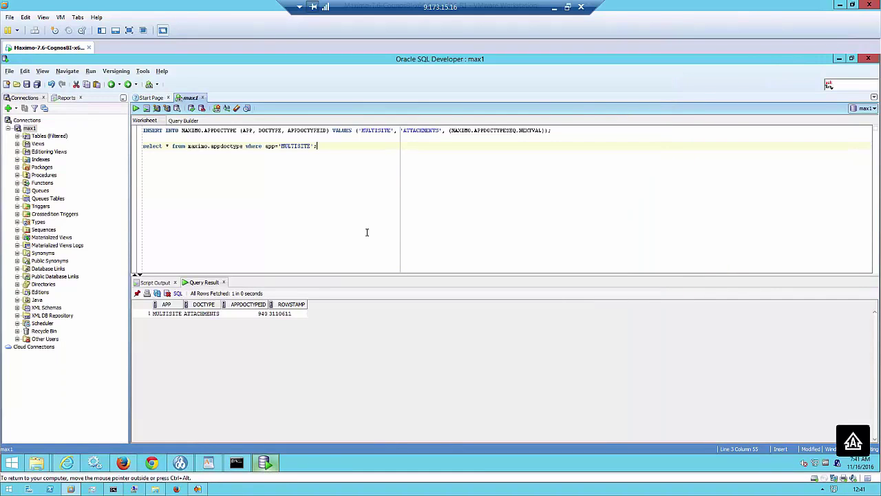
left_click(558, 131)
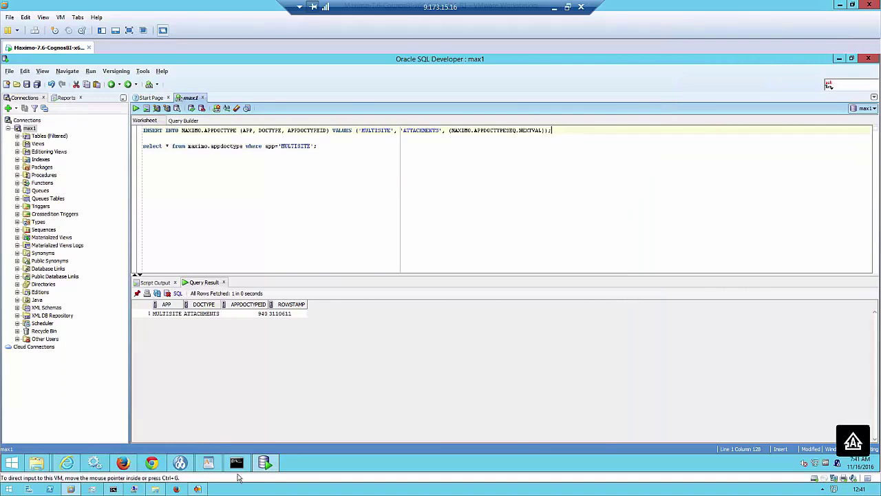
left_click(265, 462)
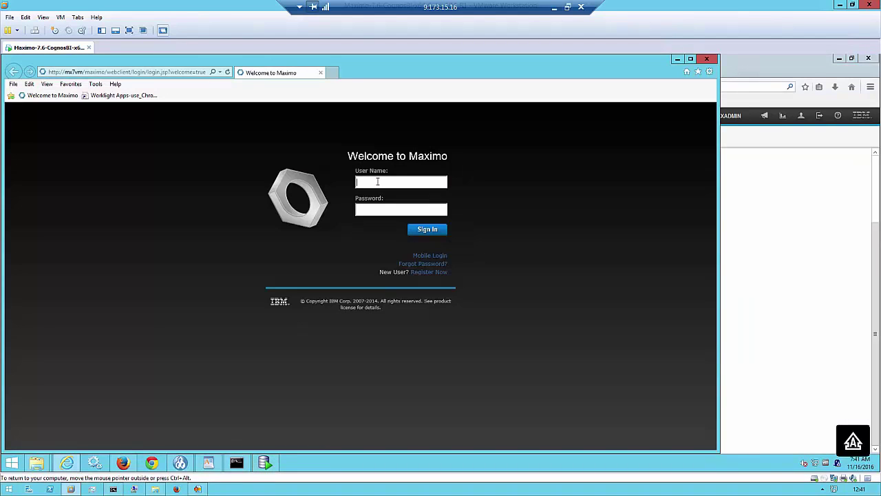
Sign in to Maximo with the administrator user name and password.
key("Tab")
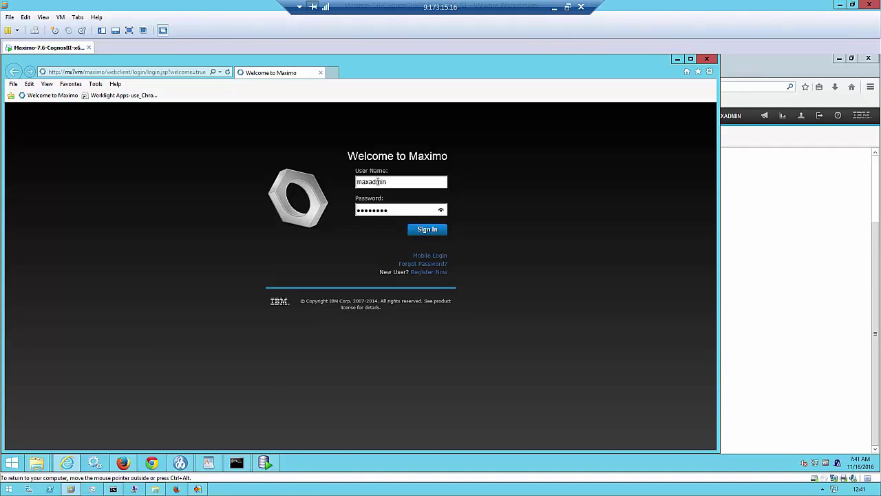
key("Return")
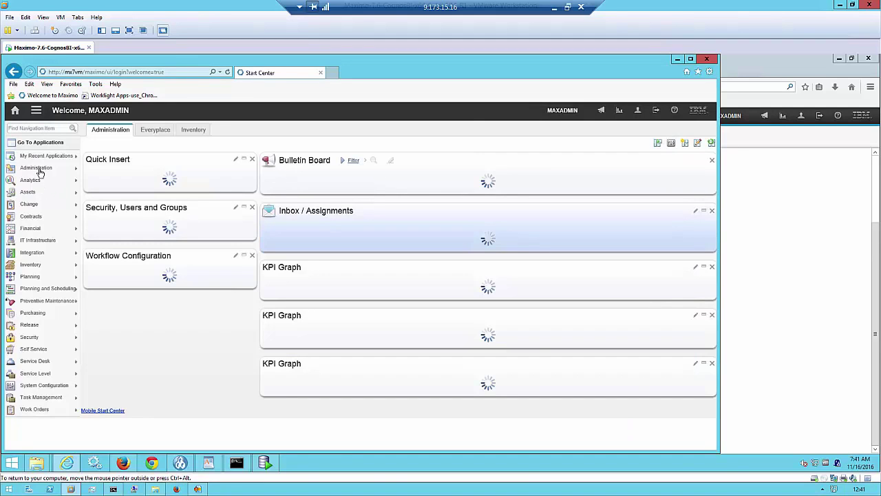
Open the EAGLENA record in the Organizations application and show its attachment options.
mouse_move(39, 172)
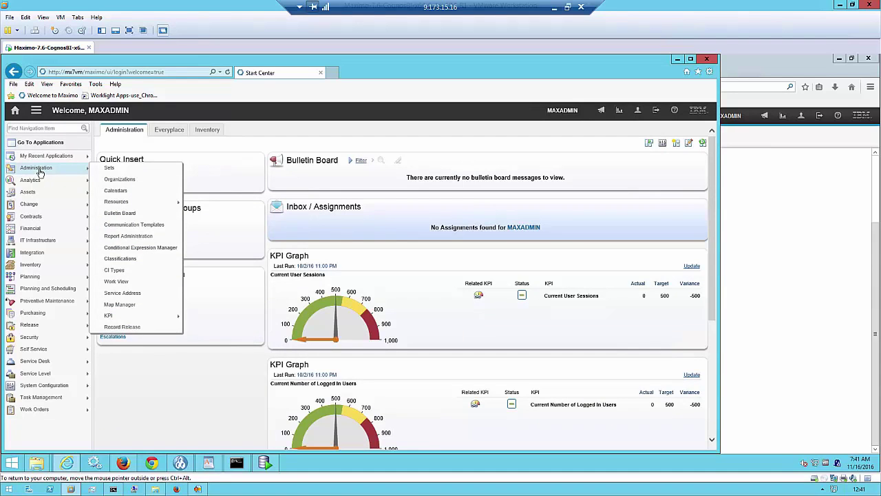
left_click(120, 180)
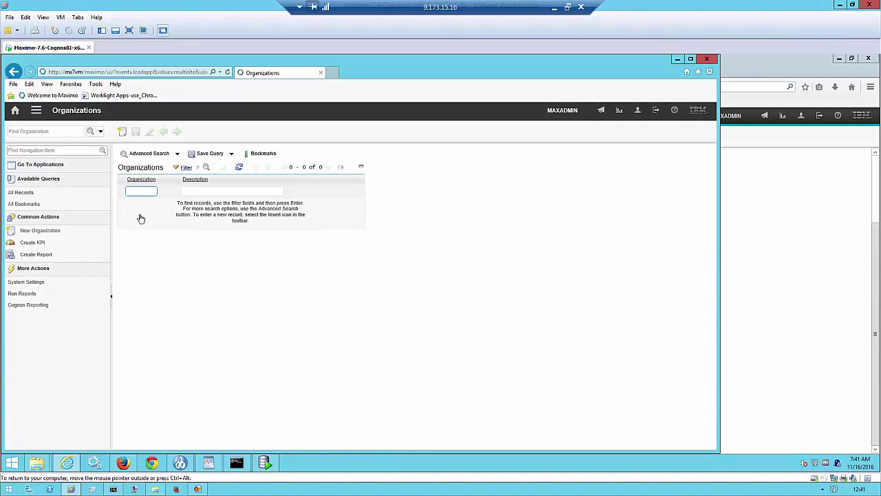
key("Return")
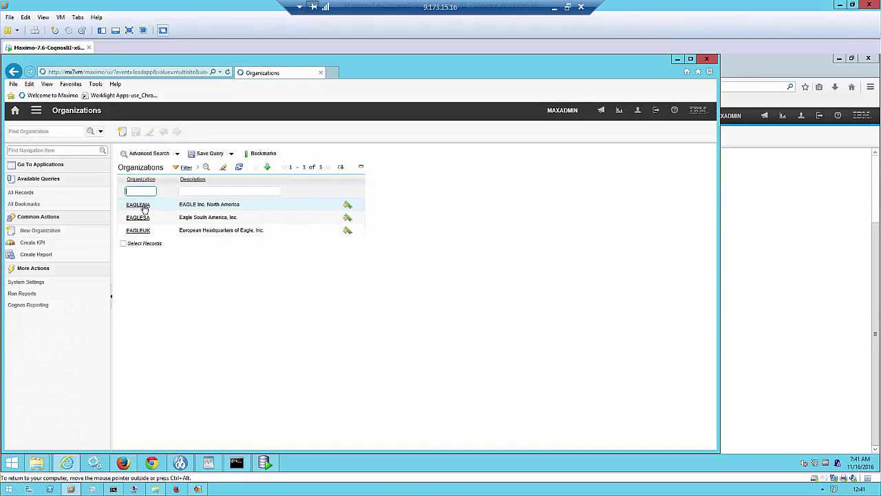
left_click(141, 205)
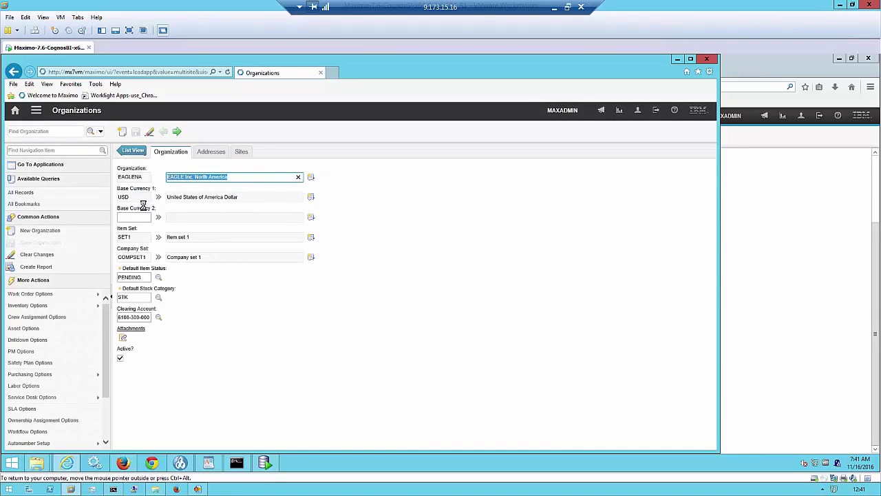
left_click(124, 339)
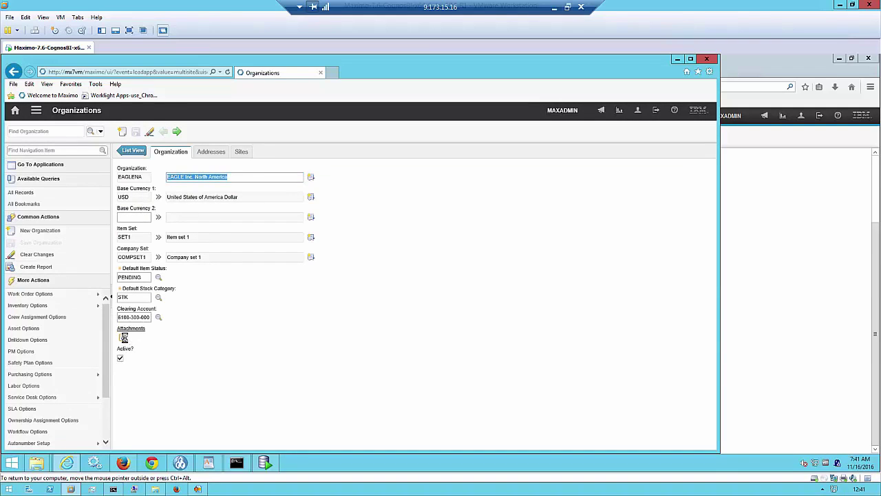
Start a new file attachment for EAGLENA, dismiss the missing file name error, and check the empty folder list.
mouse_move(172, 364)
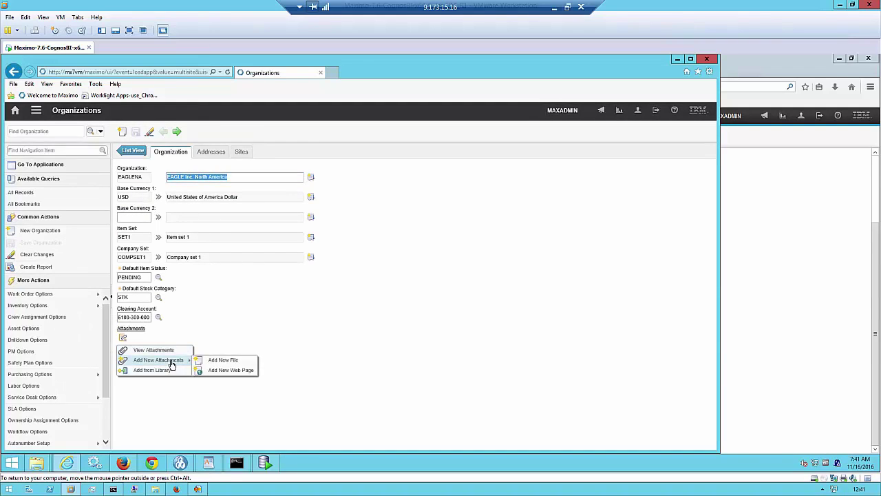
left_click(221, 359)
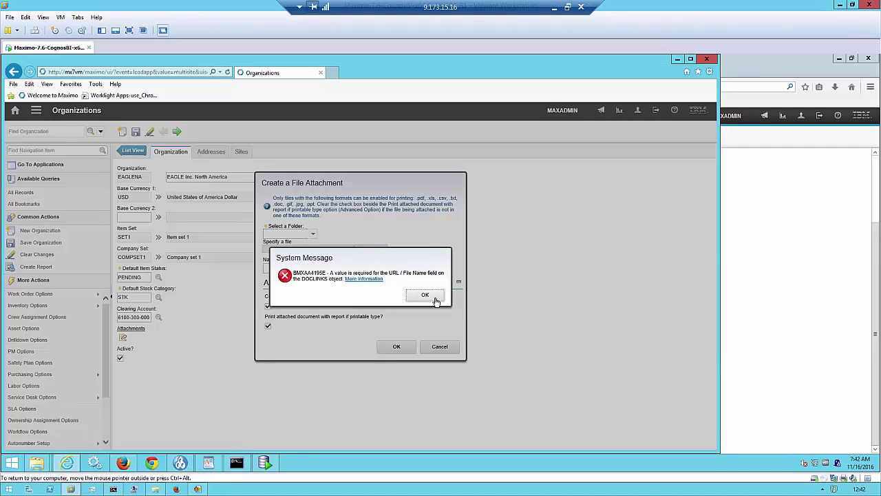
left_click(425, 296)
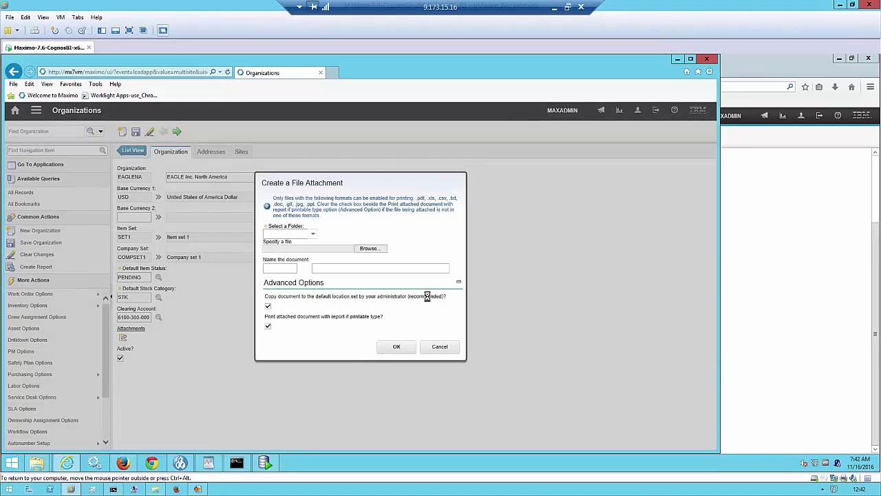
left_click(313, 235)
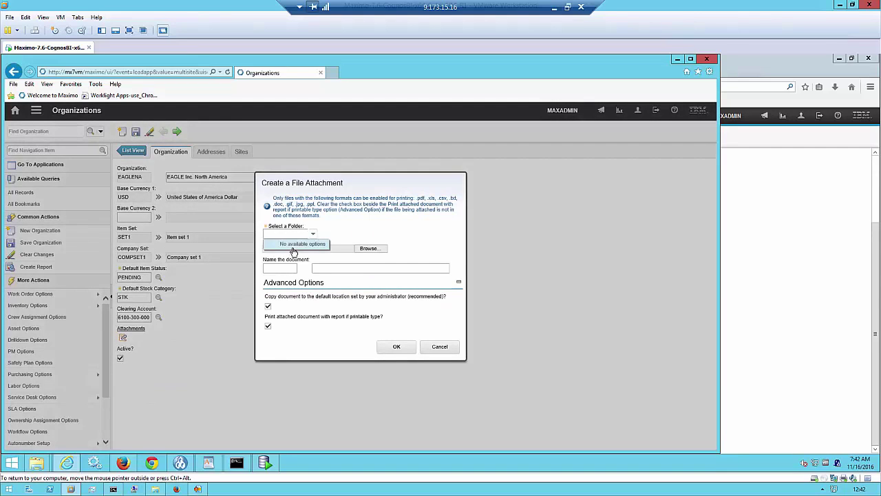
left_click(334, 286)
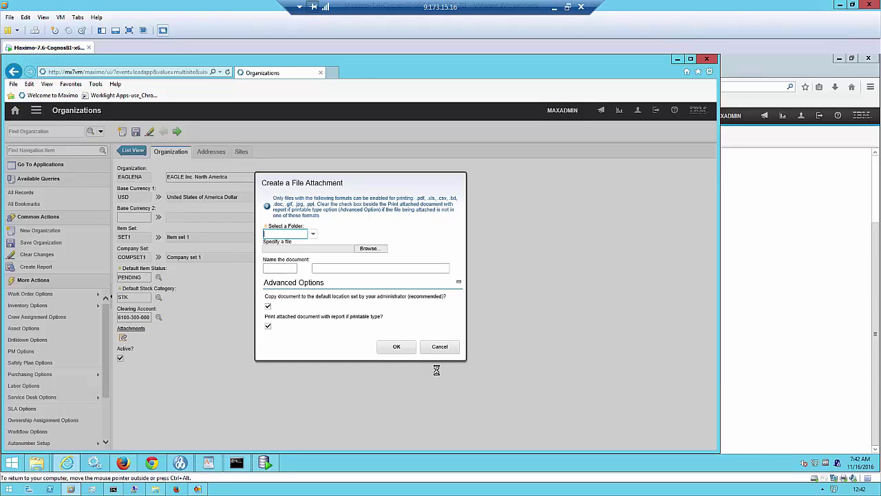
Cancel the file attachment form, minimize the VMware window and bring up the screen recorder.
left_click(442, 347)
left_click(555, 10)
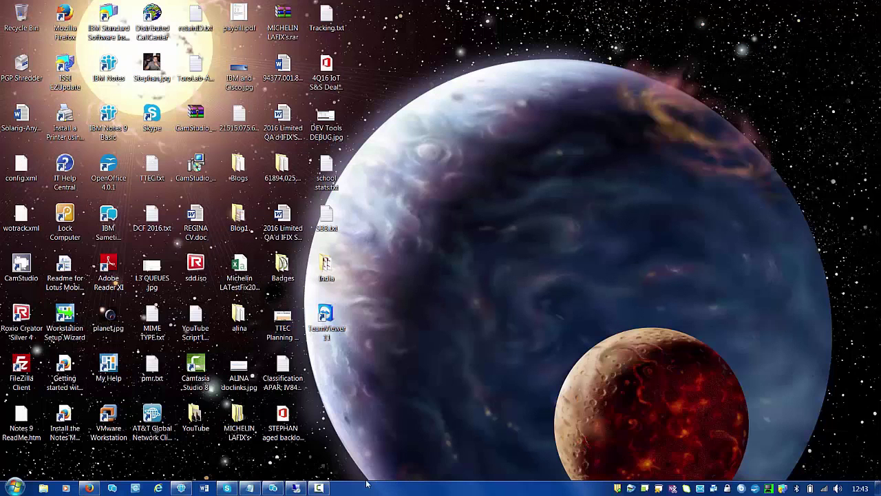
left_click(319, 489)
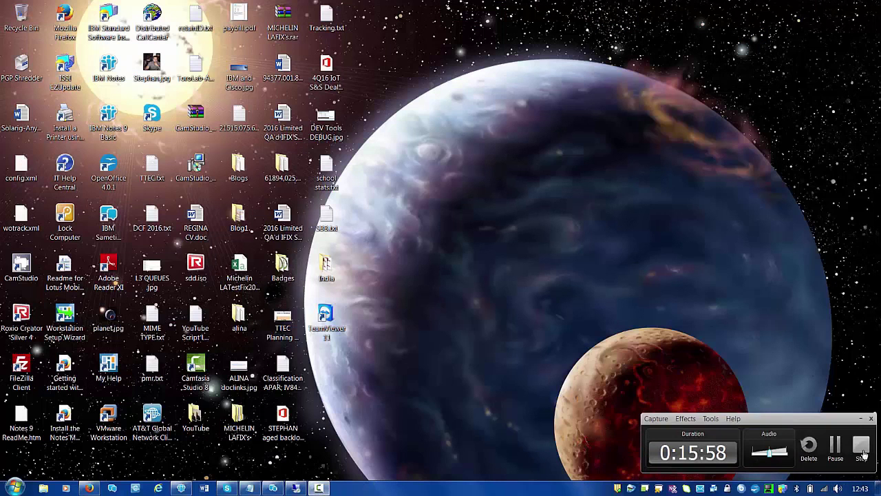